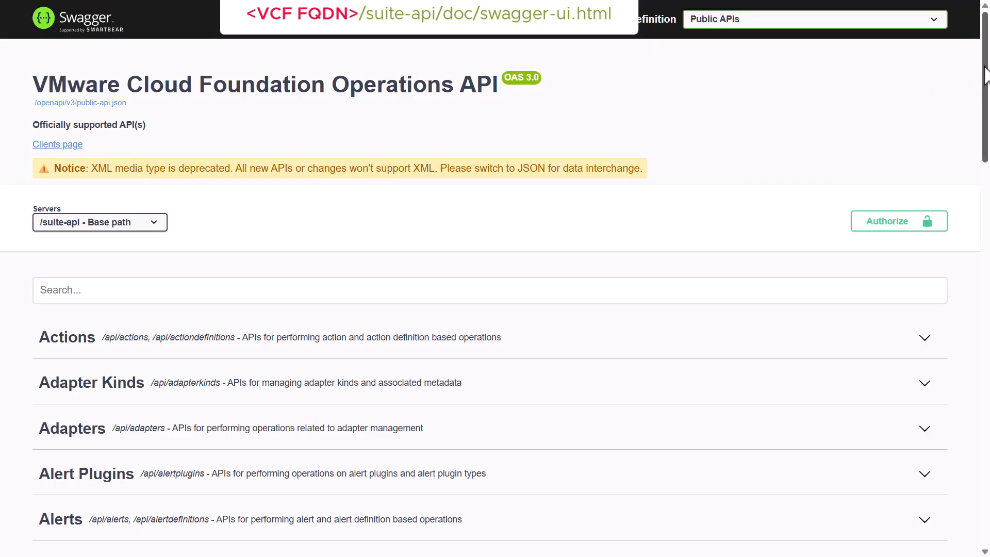
- Enable Try it out on the Chargeback Billing GET /api/chargeback/bills/{id} request
{"action": "left_click_drag", "start_coordinate": [985, 75], "coordinate": [981, 521]}
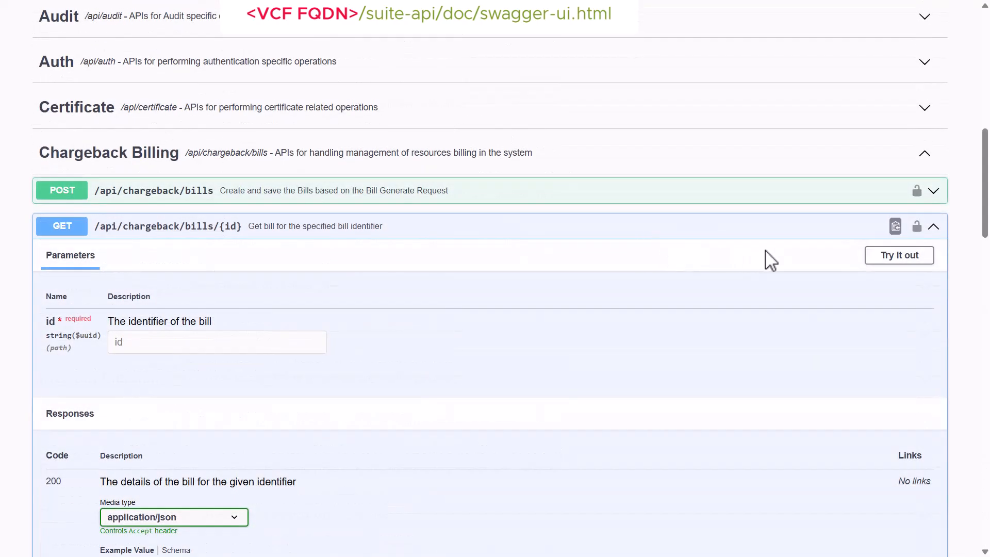
{"action": "left_click", "coordinate": [883, 263]}
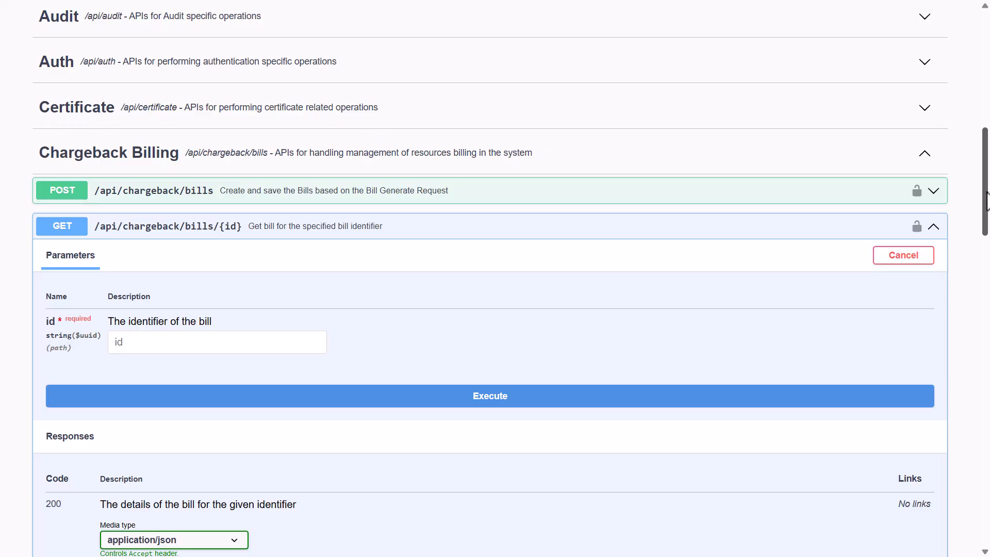
{"action": "left_click_drag", "start_coordinate": [986, 201], "coordinate": [986, 279]}
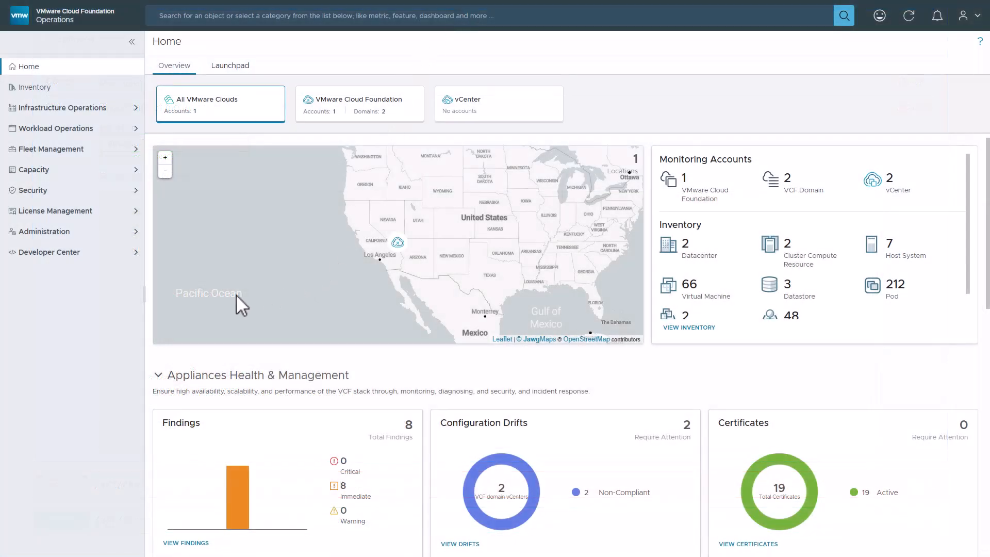
- In Developer Center's Management Pack Builder, create a new design named 'Collector MPB'
{"action": "left_click", "coordinate": [136, 253]}
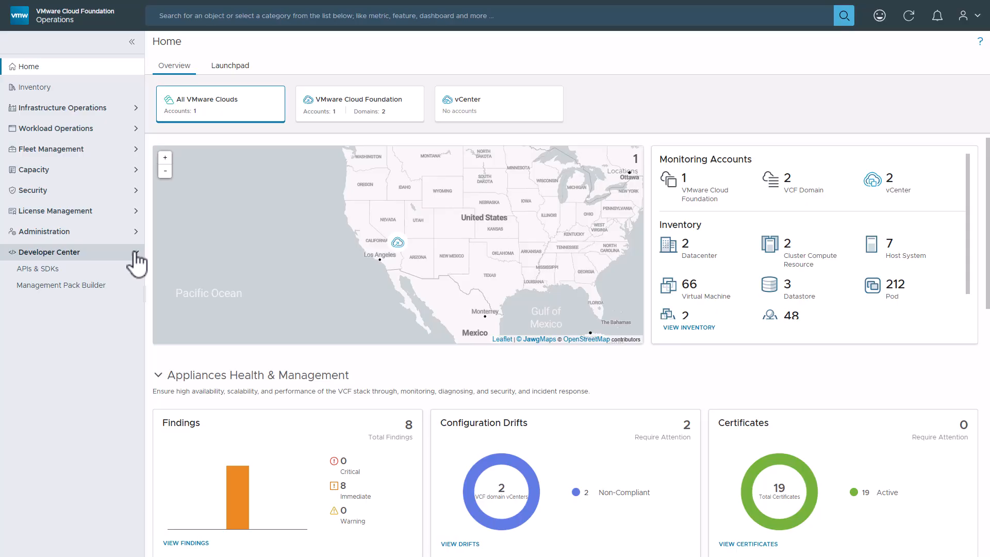
{"action": "left_click", "coordinate": [131, 284]}
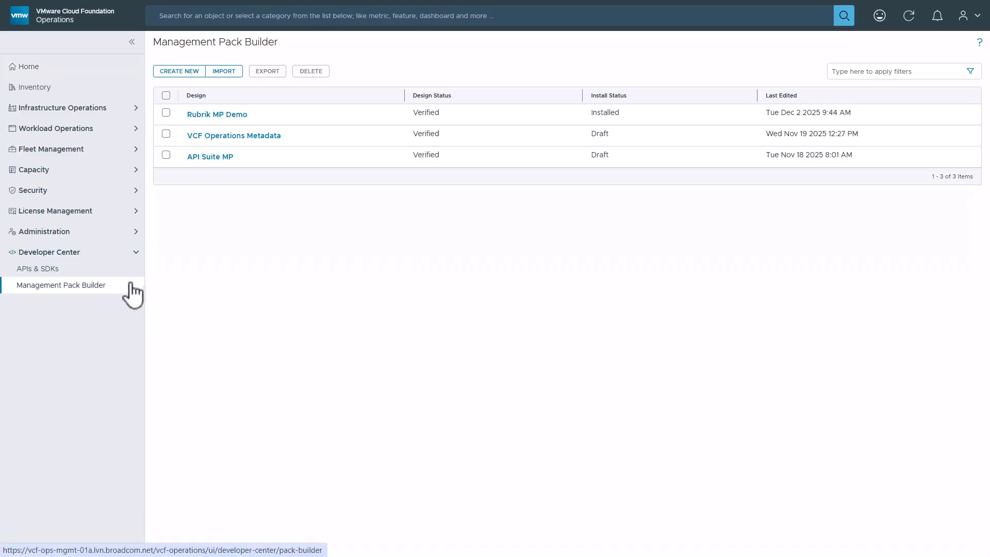
{"action": "left_click", "coordinate": [177, 71]}
{"action": "left_click", "coordinate": [411, 250]}
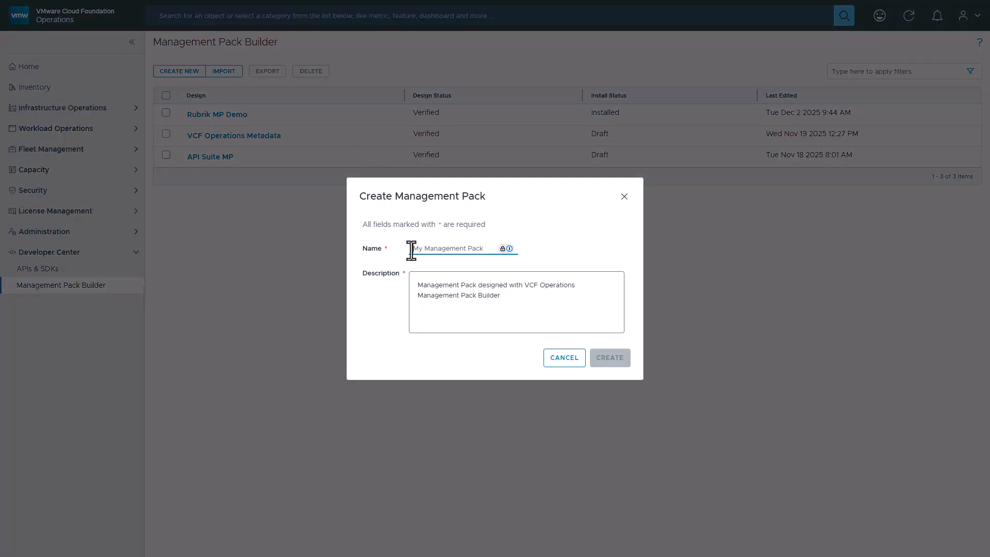
{"action": "type", "text": "Collec"}
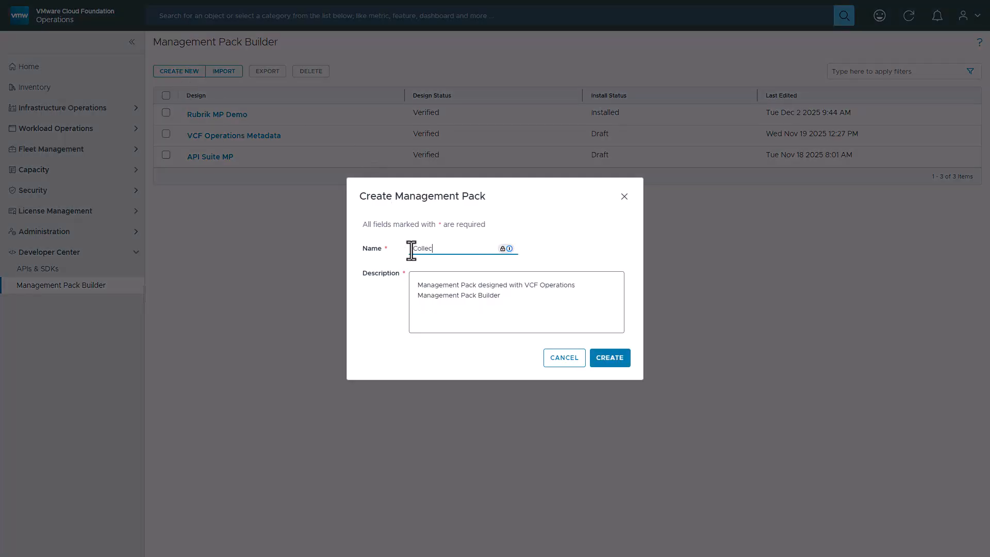
{"action": "type", "text": "tor MPB"}
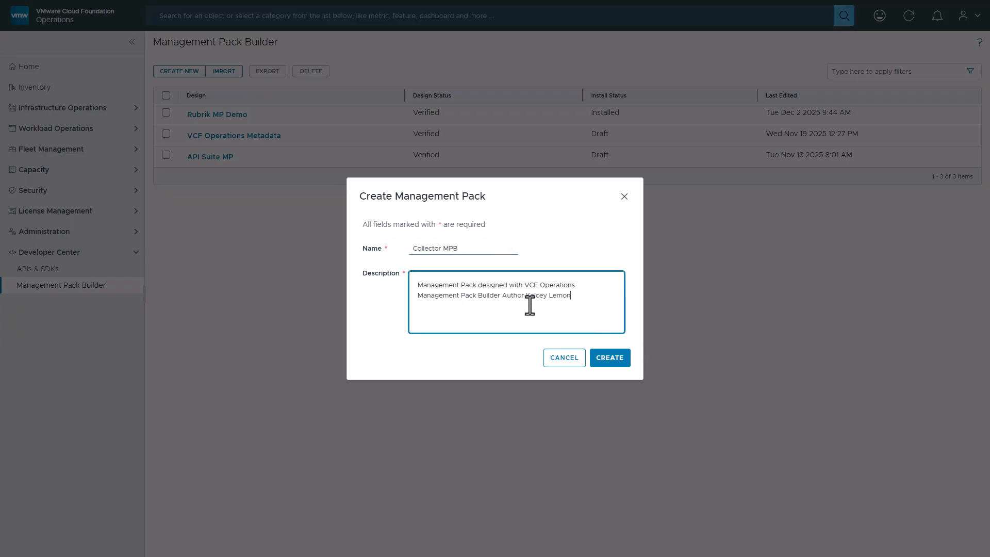
{"action": "left_click", "coordinate": [624, 360]}
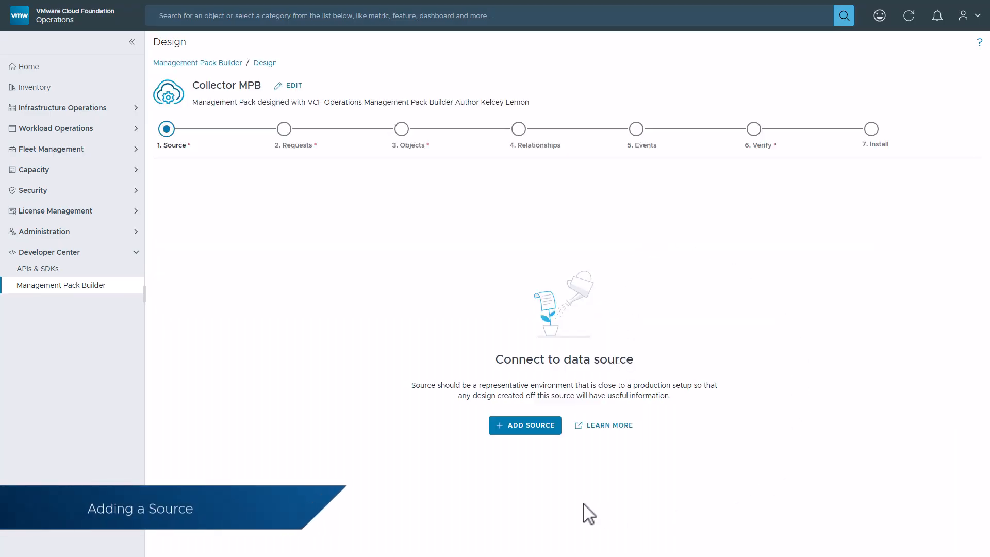
- Add a source on collector vcf-ops-mgmt-proxy-01a targeting host vcf-ops-mgmt-01a.lvn.broadcom.net
{"action": "left_click", "coordinate": [534, 431]}
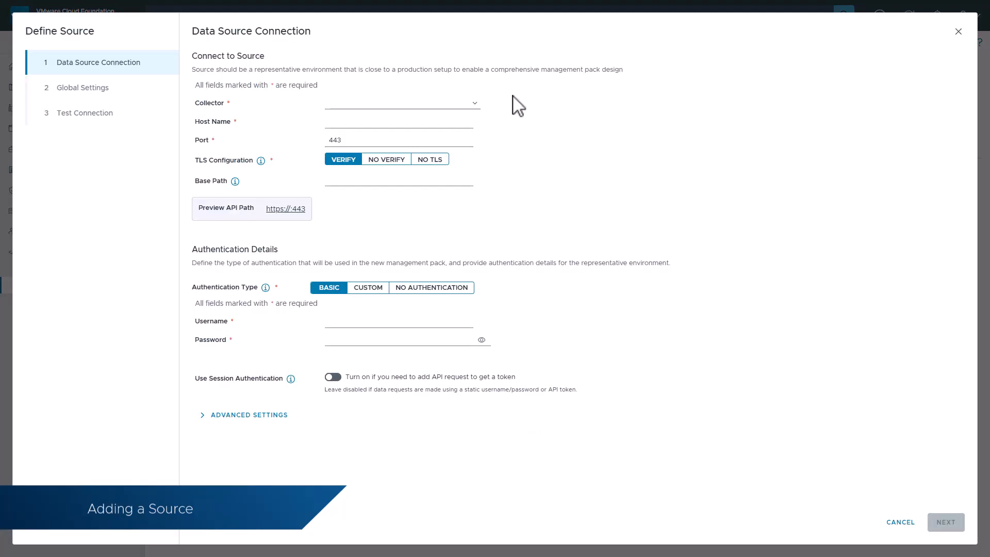
{"action": "left_click", "coordinate": [474, 103]}
{"action": "left_click", "coordinate": [468, 119]}
{"action": "left_click", "coordinate": [414, 124]}
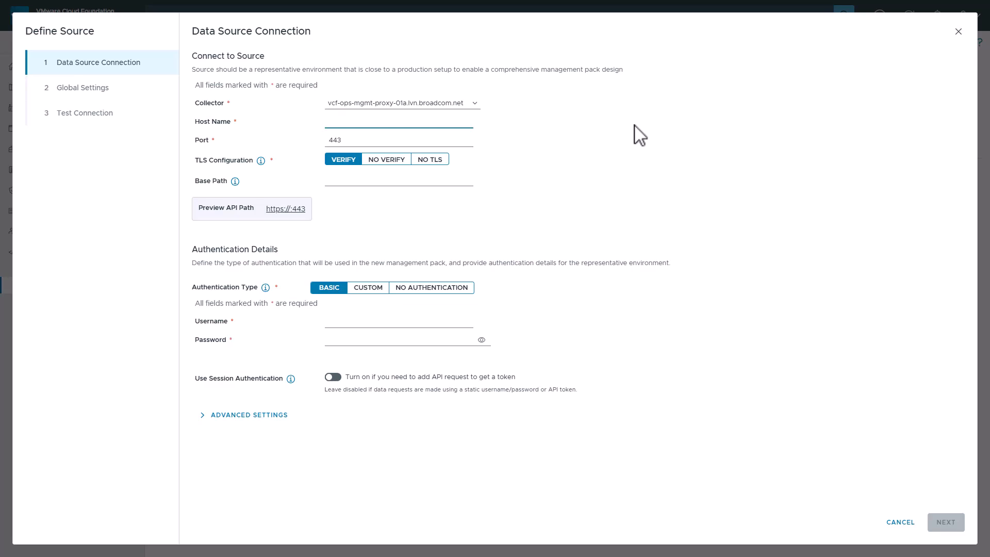
{"action": "type", "text": "vcf-ops-"}
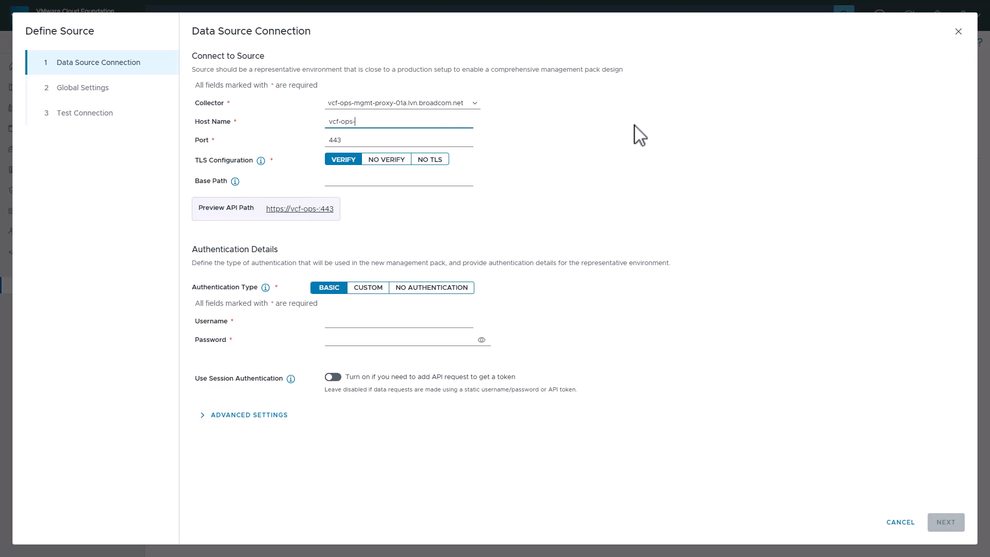
{"action": "type", "text": "mgm"}
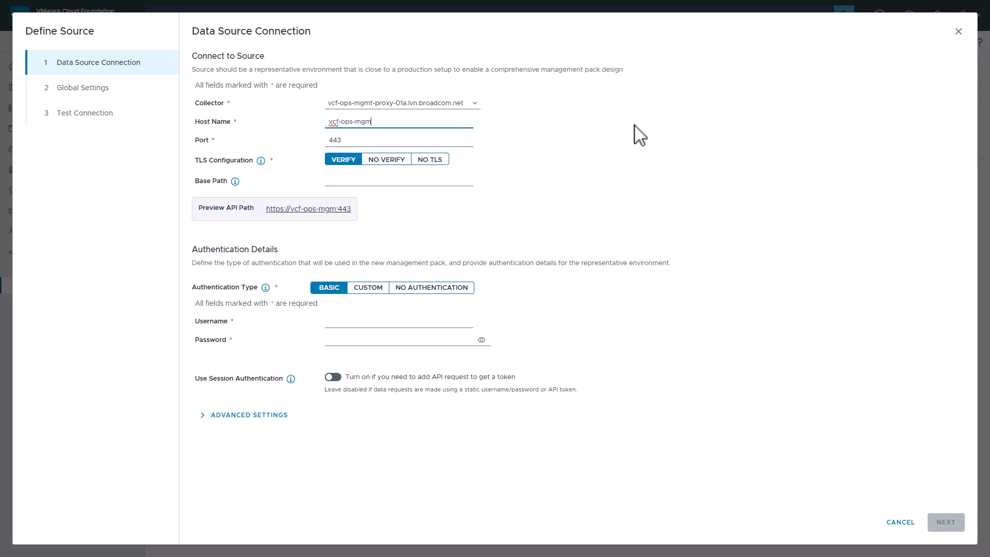
{"action": "type", "text": "t-01a"}
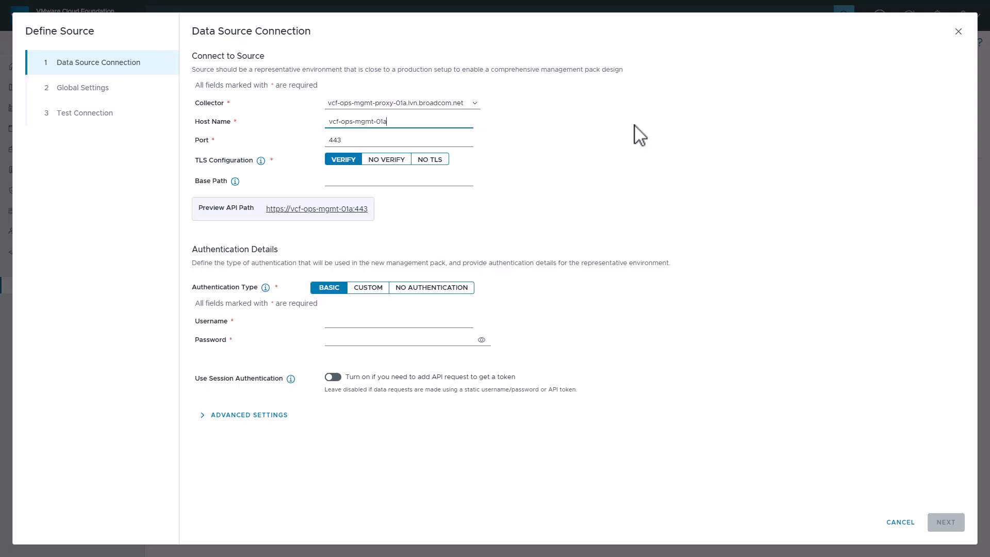
{"action": "type", "text": ".lvn.broadcom"}
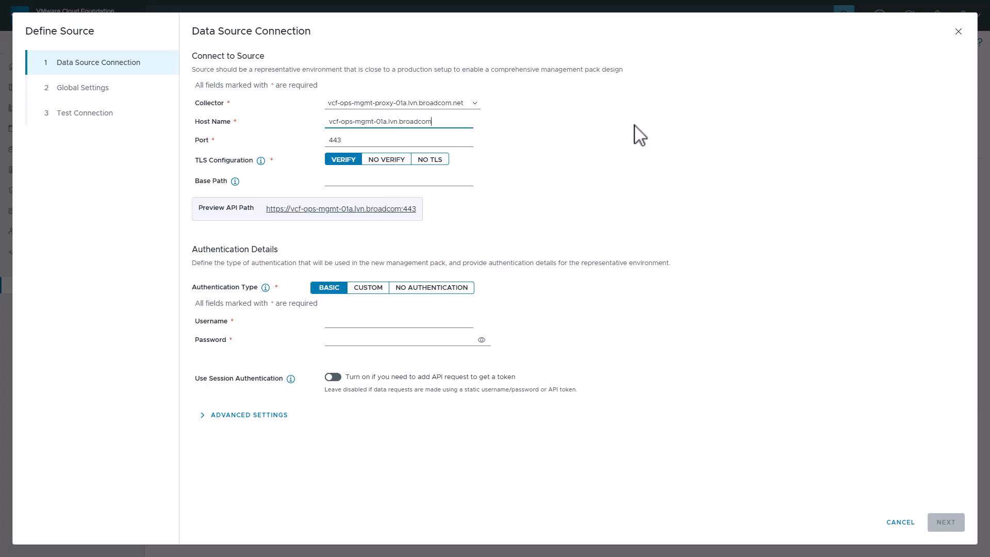
{"action": "type", "text": ".net"}
- Turn off TLS verification and set the base path to suite-api/api
{"action": "left_click", "coordinate": [398, 161]}
{"action": "left_click", "coordinate": [338, 178]}
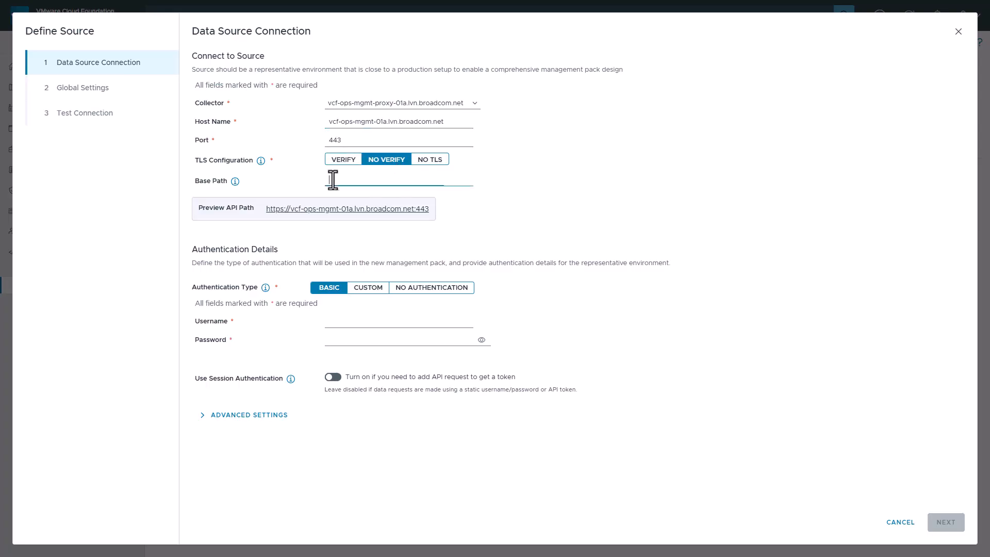
{"action": "type", "text": "suite"}
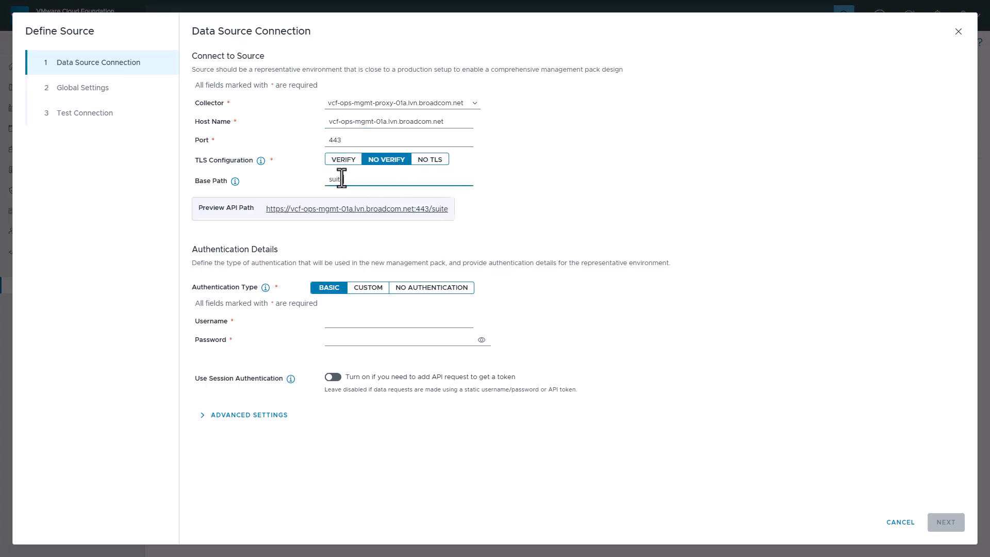
{"action": "type", "text": "-api/api"}
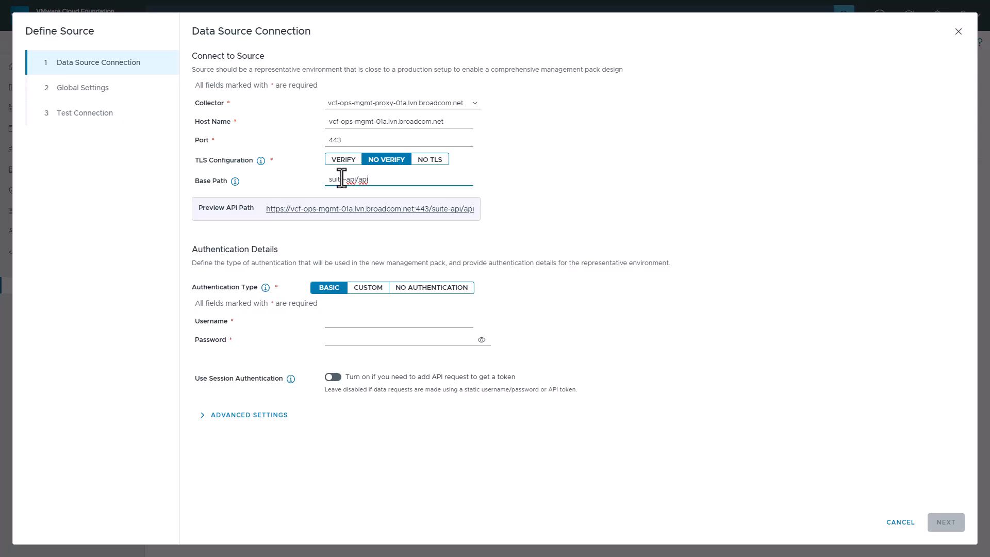
- Use custom username and password credentials, entering the password value, and enable session authentication
{"action": "left_click", "coordinate": [381, 288]}
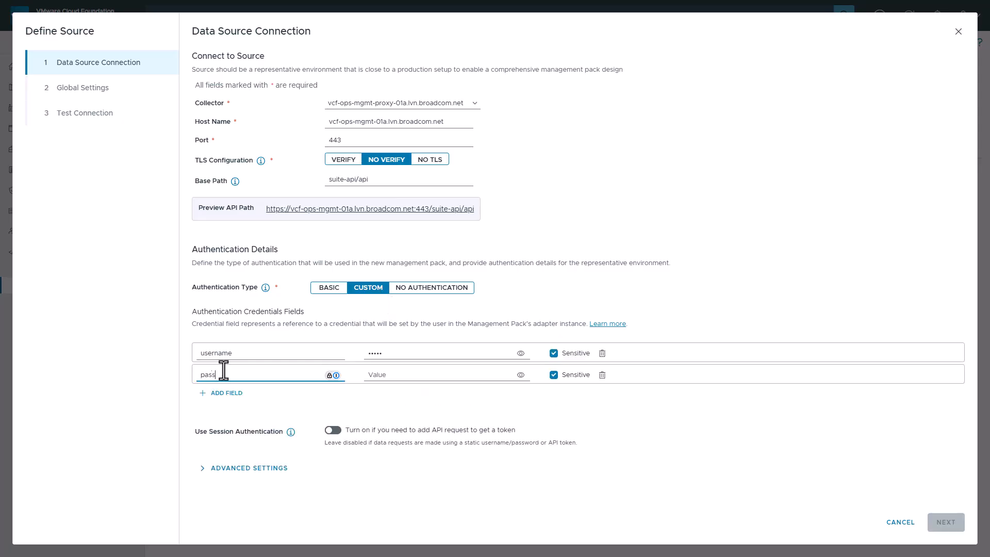
{"action": "type", "text": "rd"}
{"action": "key", "text": "Tab"}
{"action": "type", "text": "VM"}
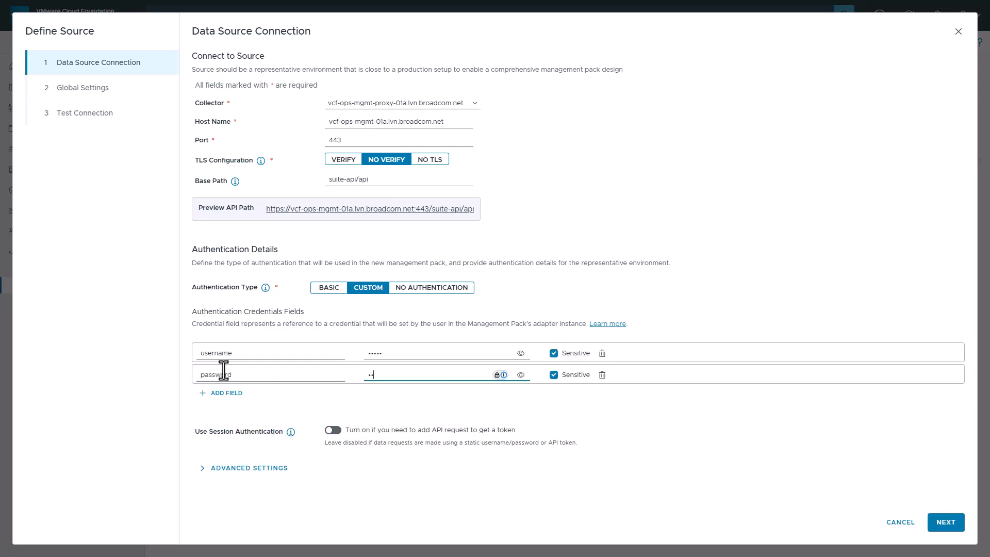
{"action": "type", "text": "ware1!"}
{"action": "left_click", "coordinate": [333, 431]}
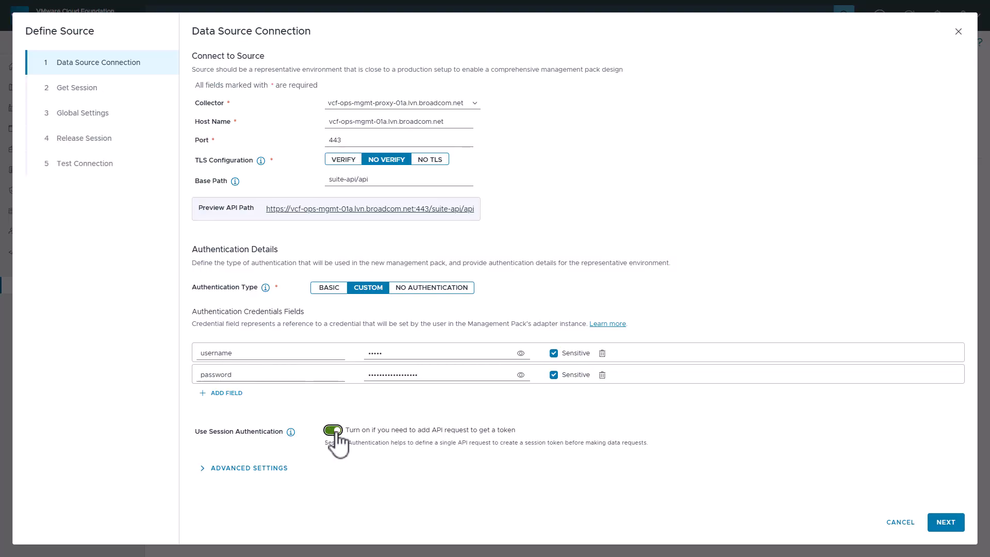
{"action": "left_click", "coordinate": [945, 522]}
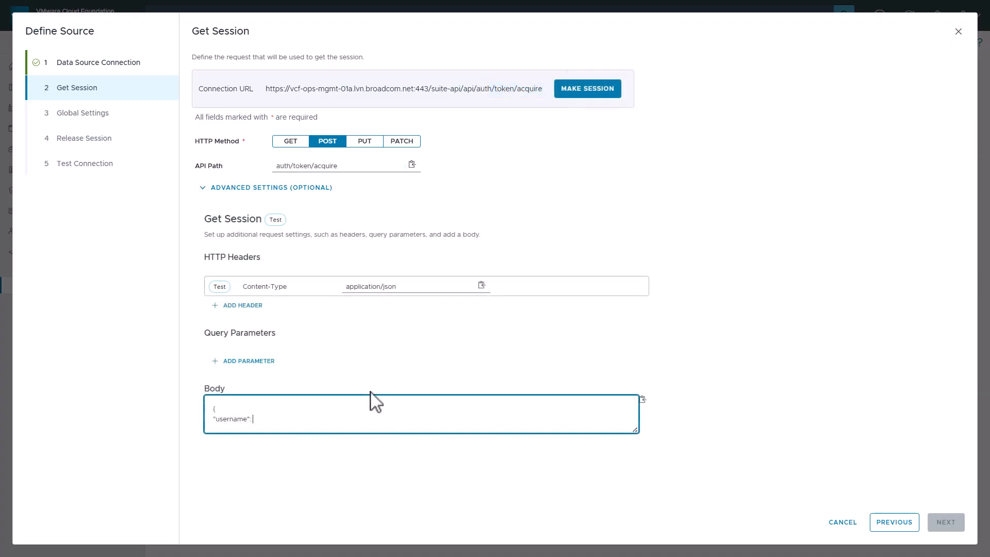
- Insert the username credential variable into the Get Session body and begin a password entry
{"action": "left_click", "coordinate": [643, 399]}
{"action": "left_click", "coordinate": [665, 431]}
{"action": "left_click", "coordinate": [416, 423]}
{"action": "type", "text": "\","}
{"action": "key", "text": "Return"}
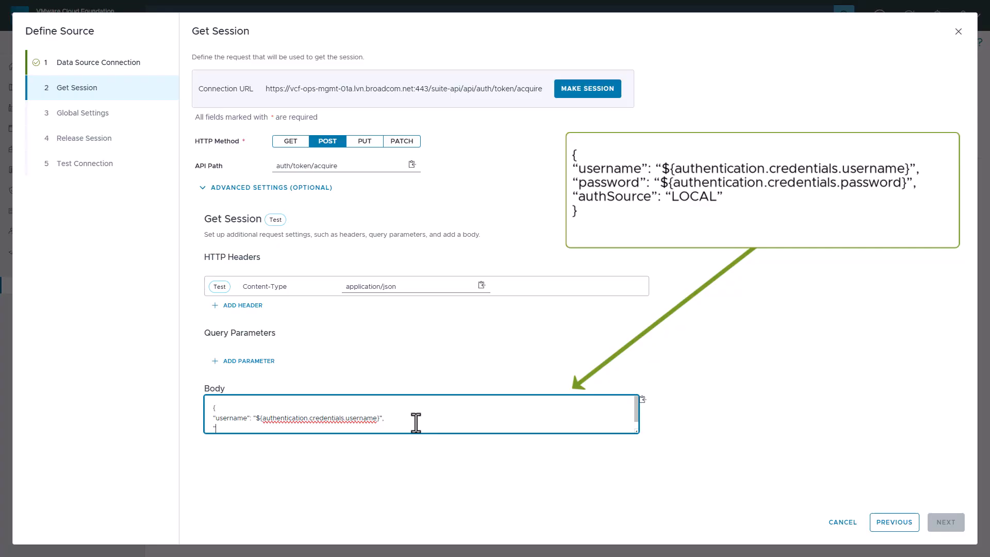
{"action": "type", "text": "\"password\": \""}
- Insert the password variable, add authSource LOCAL, and make the session to obtain a token
{"action": "left_click", "coordinate": [642, 399]}
{"action": "left_click", "coordinate": [655, 445]}
{"action": "left_click", "coordinate": [403, 427]}
{"action": "type", "text": "\""}
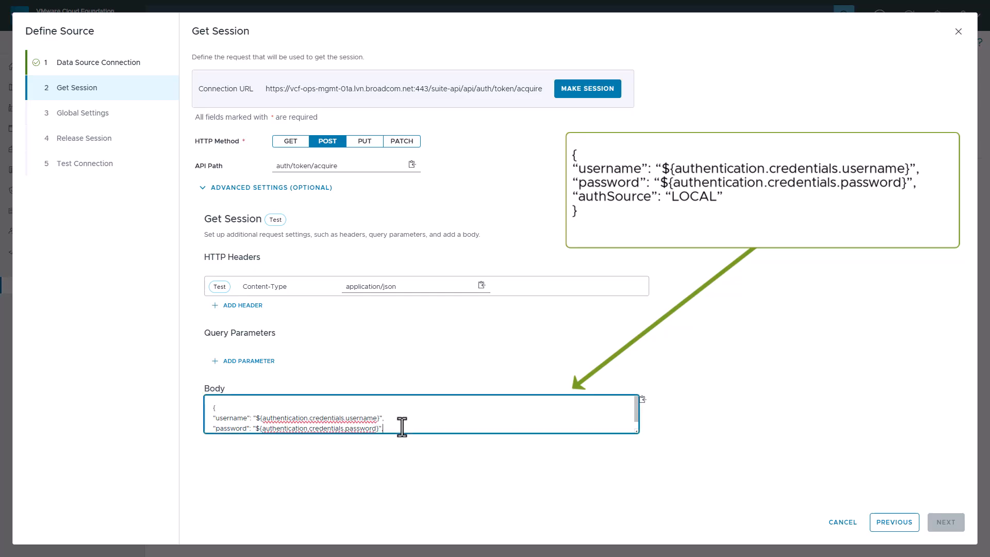
{"action": "type", "text": ","}
{"action": "key", "text": "Return"}
{"action": "type", "text": "\"authSource\""}
{"action": "type", "text": "\"LOCAL"}
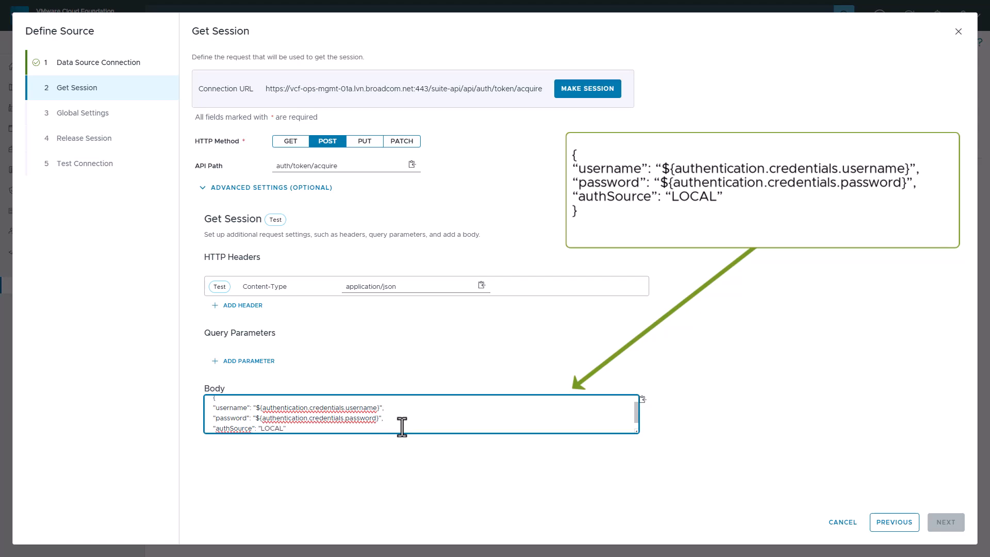
{"action": "type", "text": "\""}
{"action": "key", "text": "Return"}
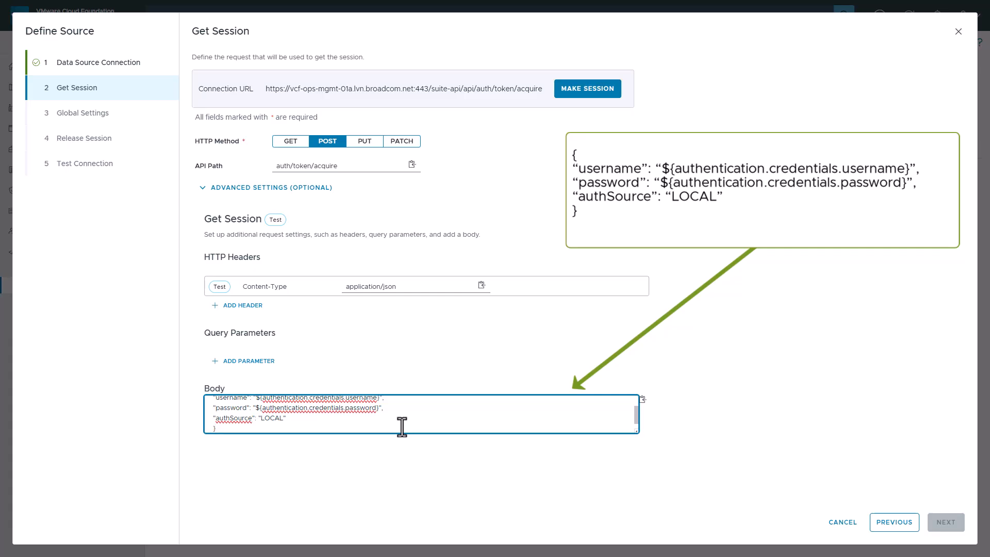
{"action": "left_click", "coordinate": [584, 89]}
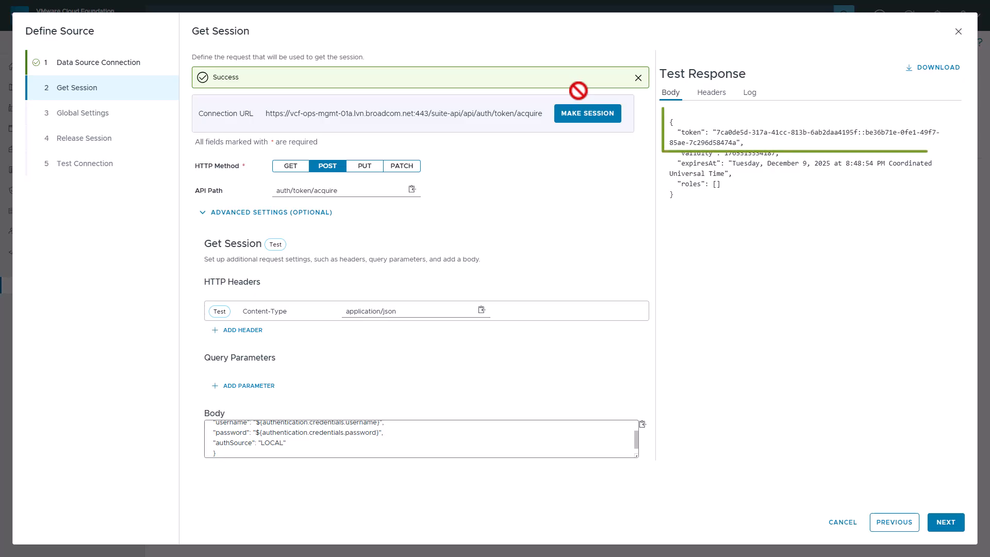
{"action": "left_click", "coordinate": [944, 523]}
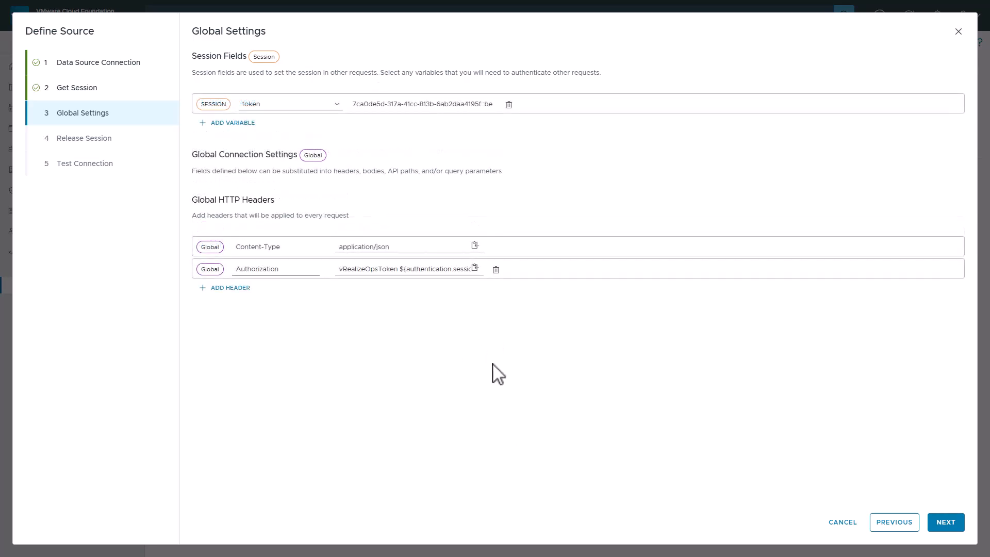
- Test the auth/token/release request on the Release Session step until it returns Success
{"action": "left_click", "coordinate": [945, 524]}
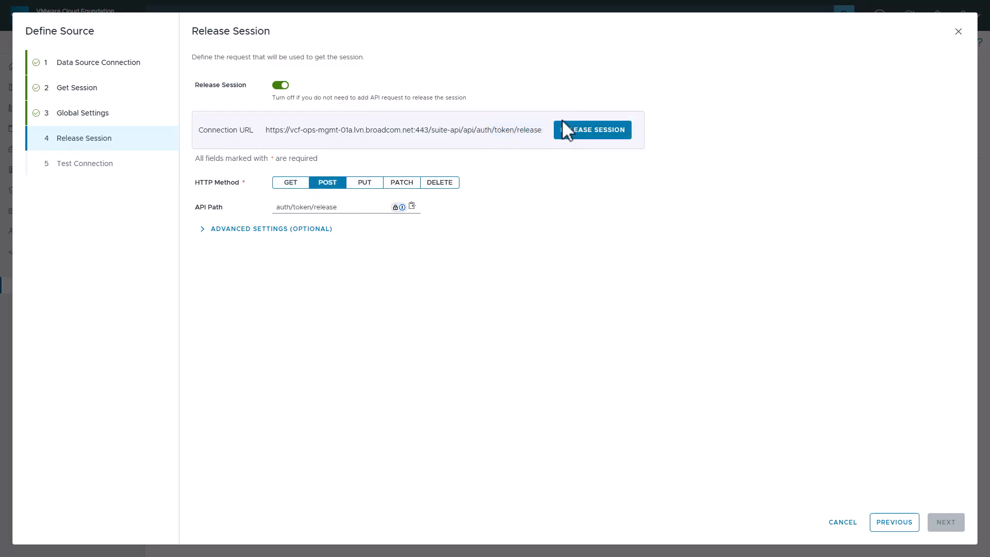
{"action": "left_click", "coordinate": [579, 131]}
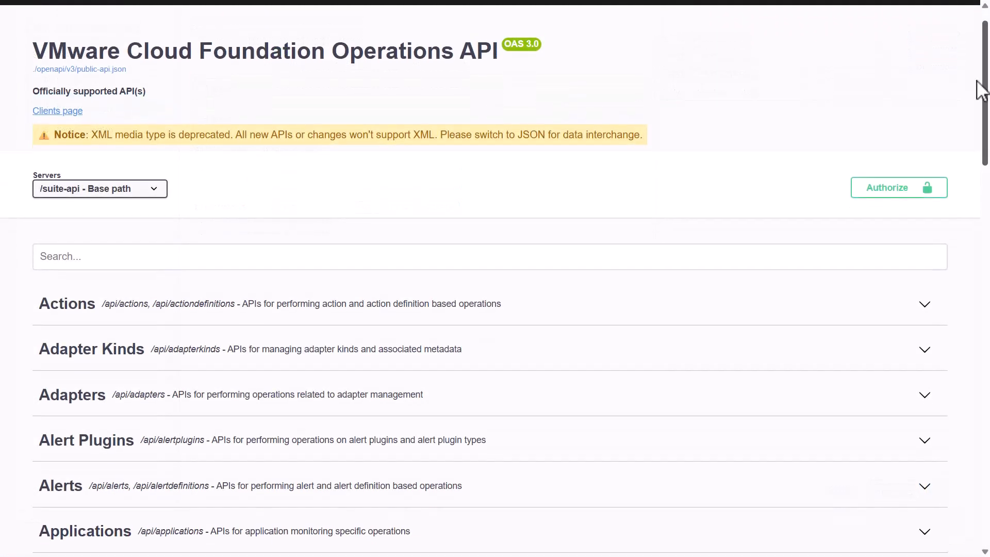
- Review the successful test connection response and save the Collector MPB source
{"action": "left_click_drag", "start_coordinate": [984, 83], "coordinate": [985, 462]}
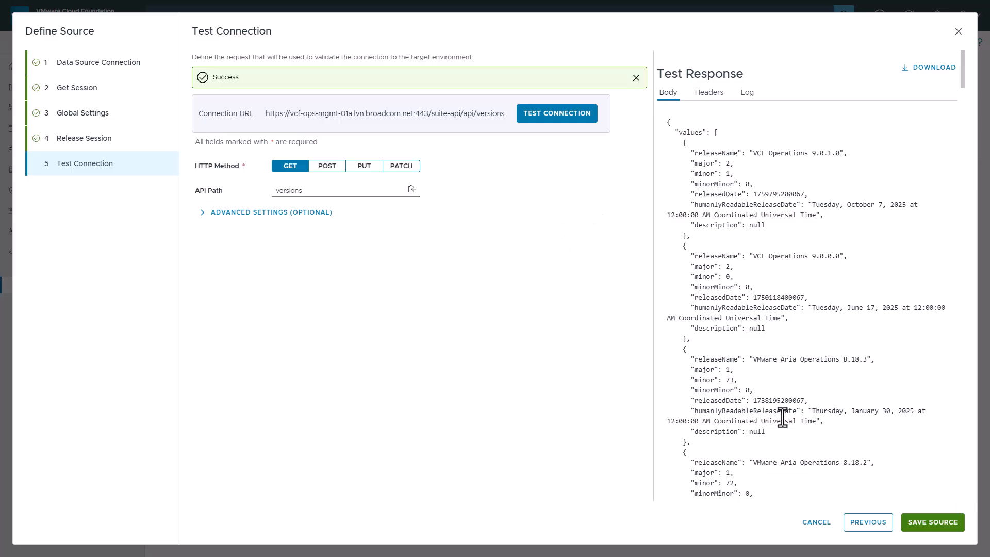
{"action": "left_click", "coordinate": [931, 524]}
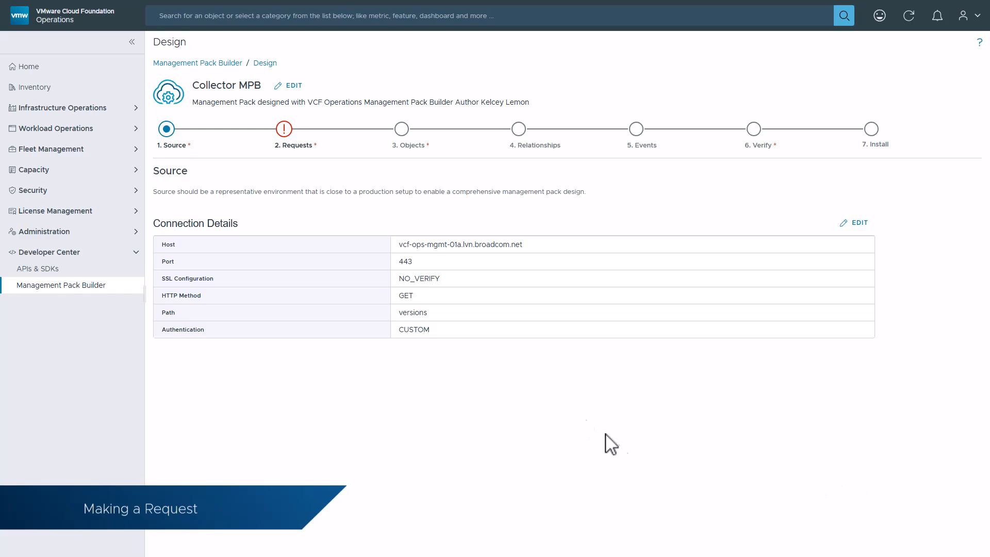
- Add a 'Get Collectors' GET collectors request, test it for status 200, and save it without paging
{"action": "left_click", "coordinate": [290, 132]}
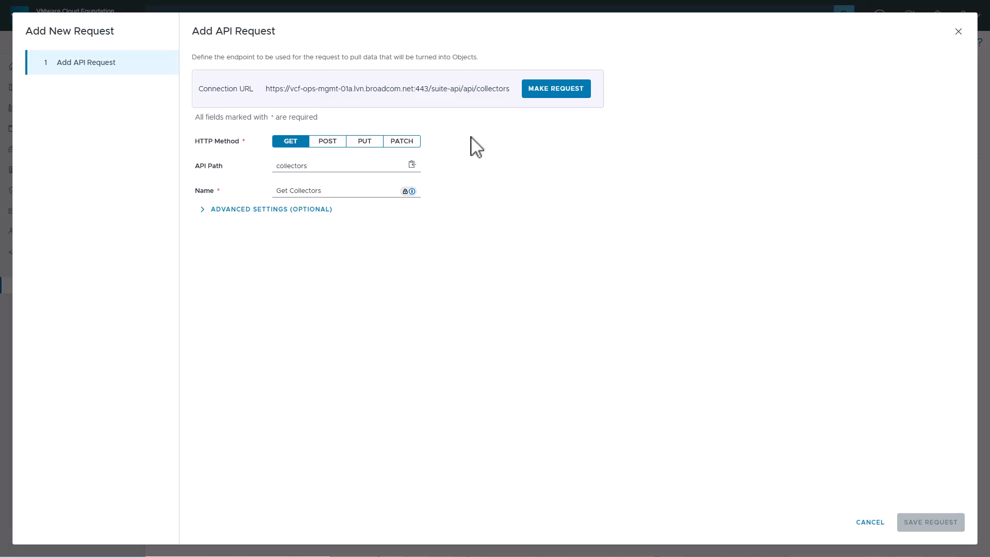
{"action": "left_click", "coordinate": [533, 89]}
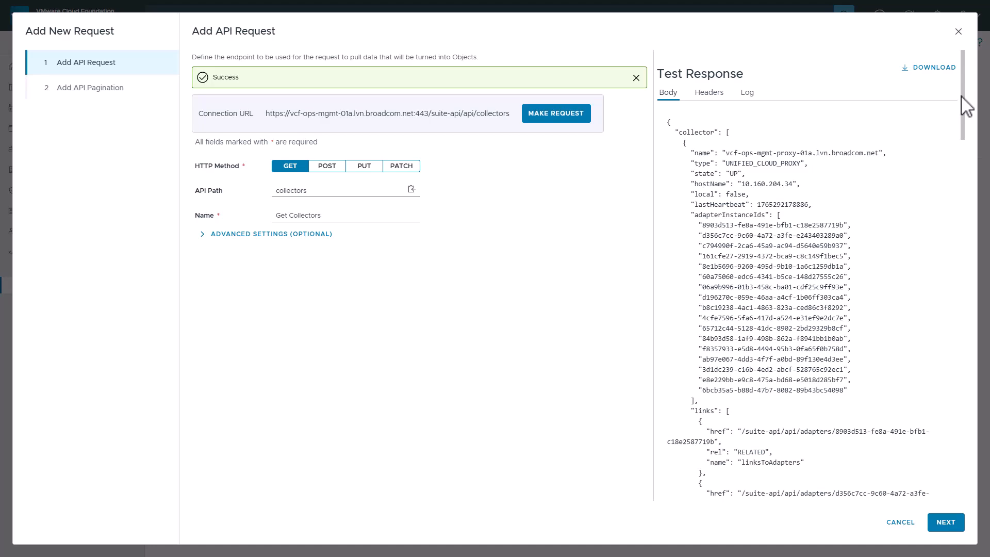
{"action": "left_click", "coordinate": [944, 522]}
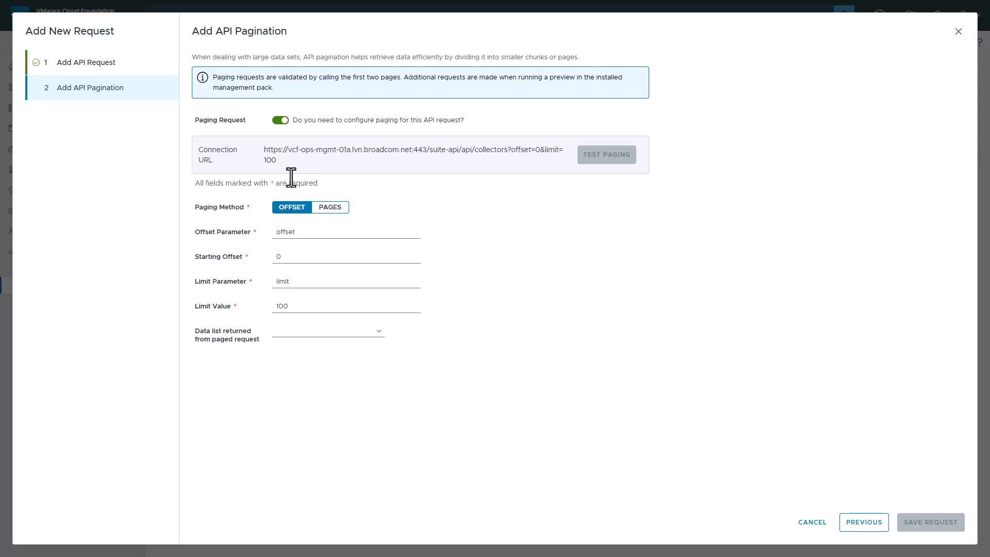
{"action": "left_click", "coordinate": [281, 120]}
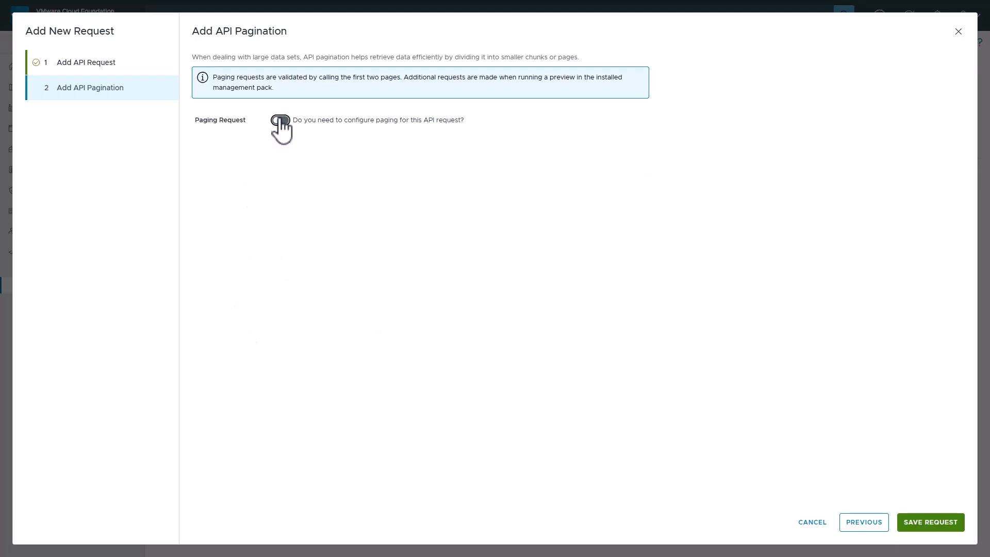
{"action": "left_click", "coordinate": [924, 524]}
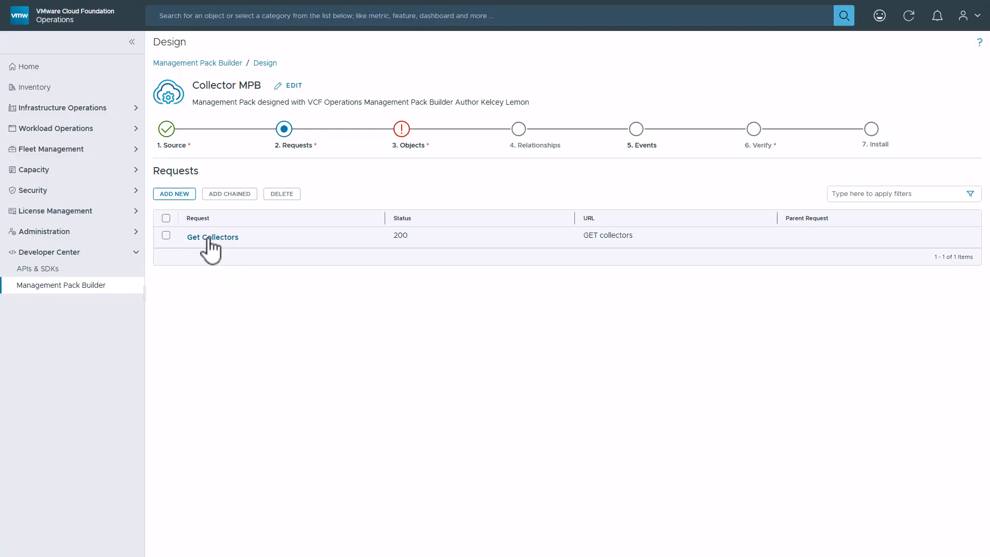
- Start a request chained from Get Collectors using the collector.* response list
{"action": "left_click", "coordinate": [166, 236]}
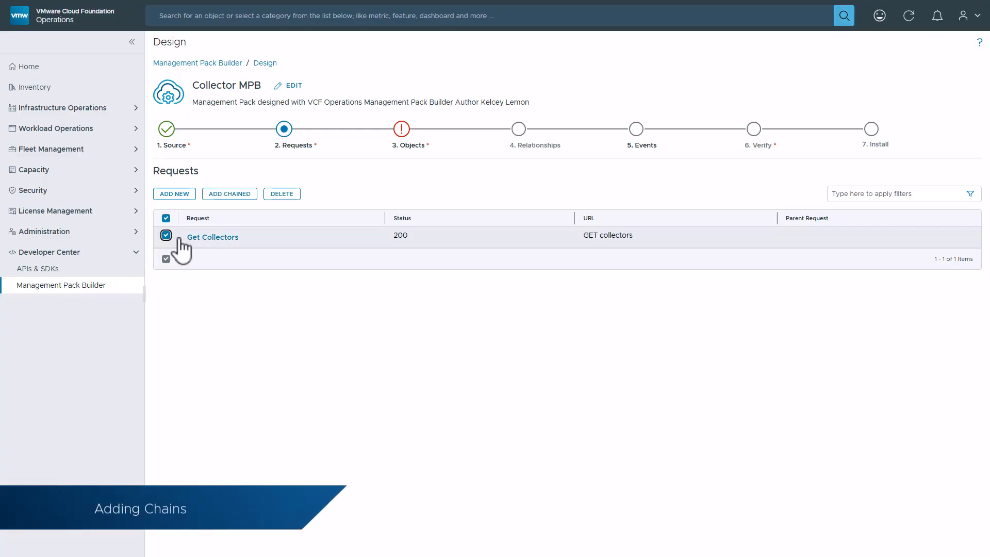
{"action": "left_click", "coordinate": [229, 194]}
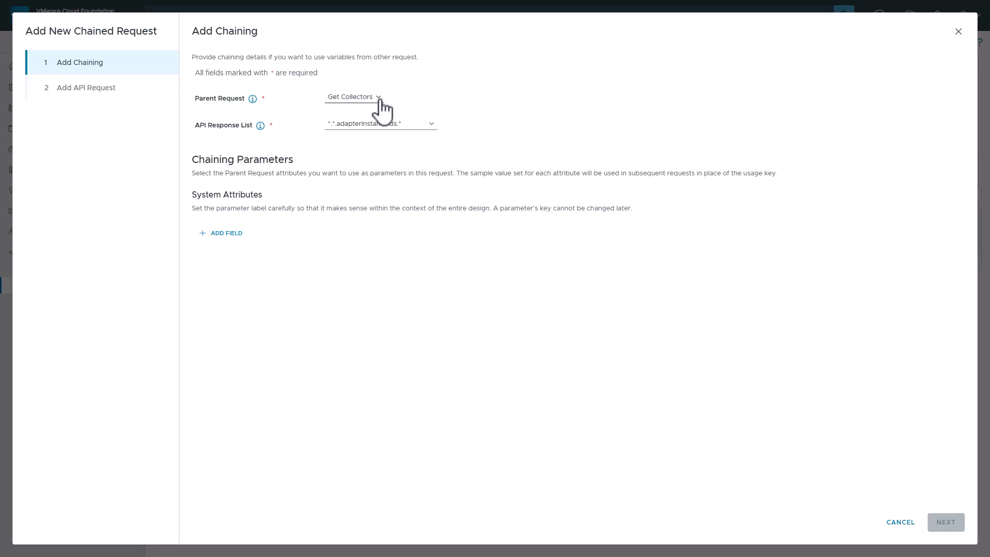
{"action": "left_click", "coordinate": [433, 125]}
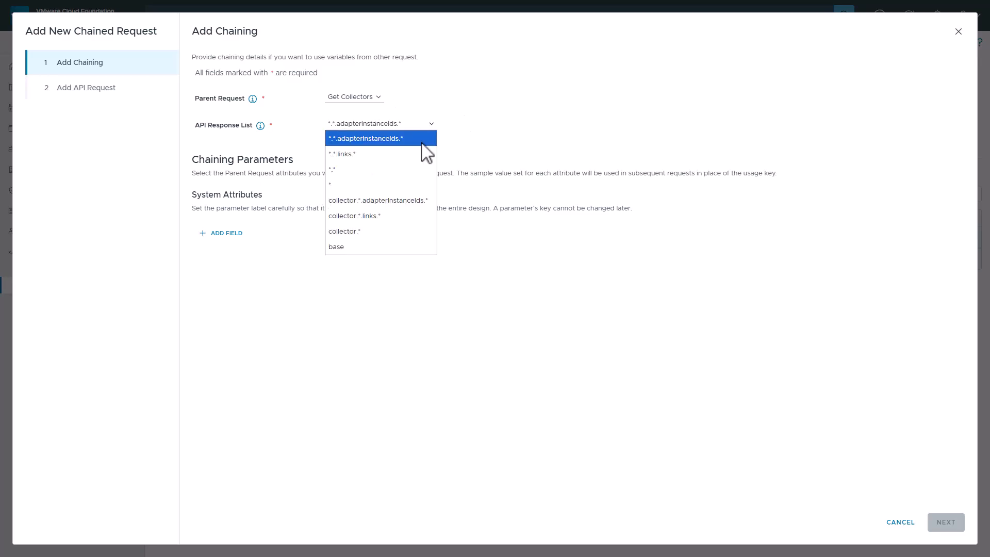
{"action": "left_click", "coordinate": [388, 232]}
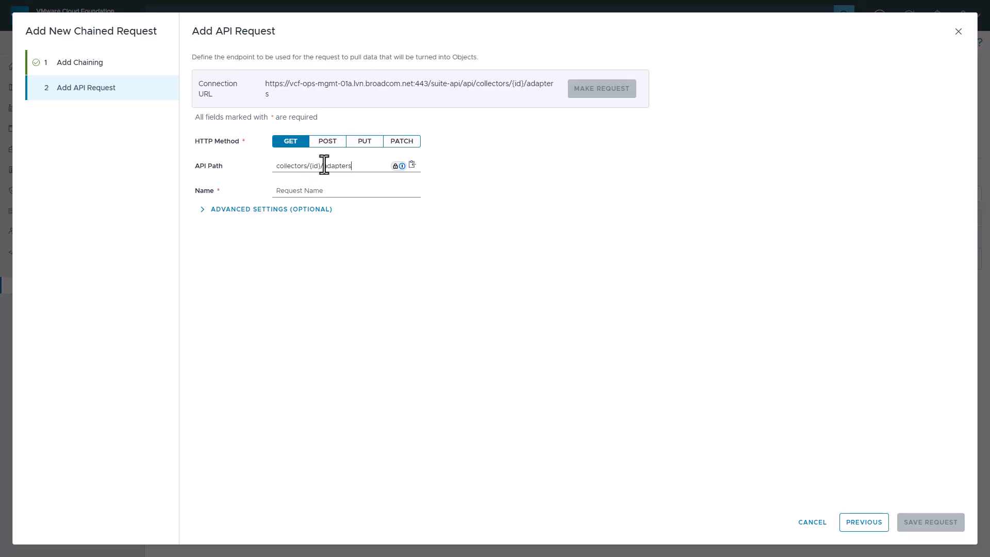
- Replace {id} in the path with the requestParameters id variable and name the request 'Collector Adapters'
{"action": "left_click_drag", "start_coordinate": [321, 165], "coordinate": [309, 165]}
{"action": "left_click", "coordinate": [412, 165]}
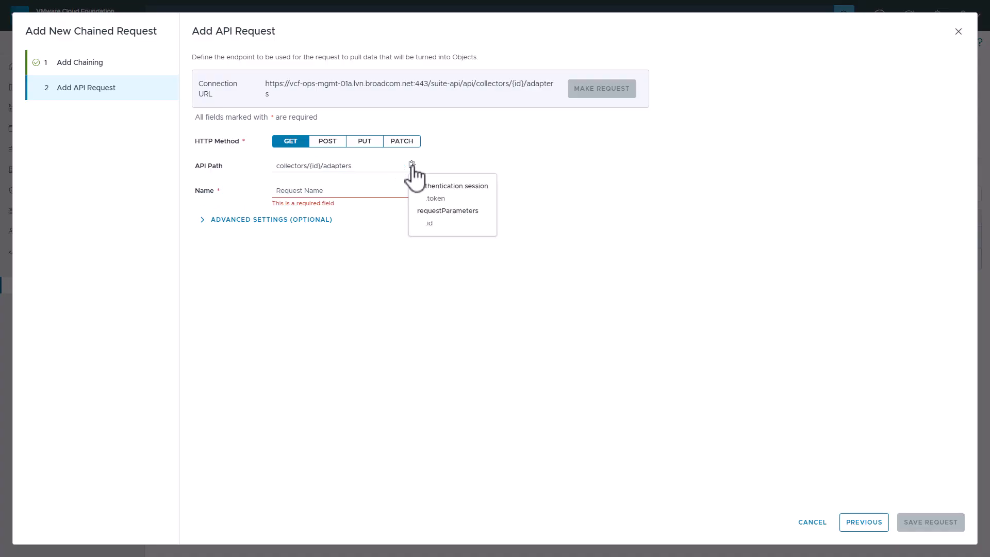
{"action": "left_click", "coordinate": [431, 225]}
{"action": "type", "text": "Col"}
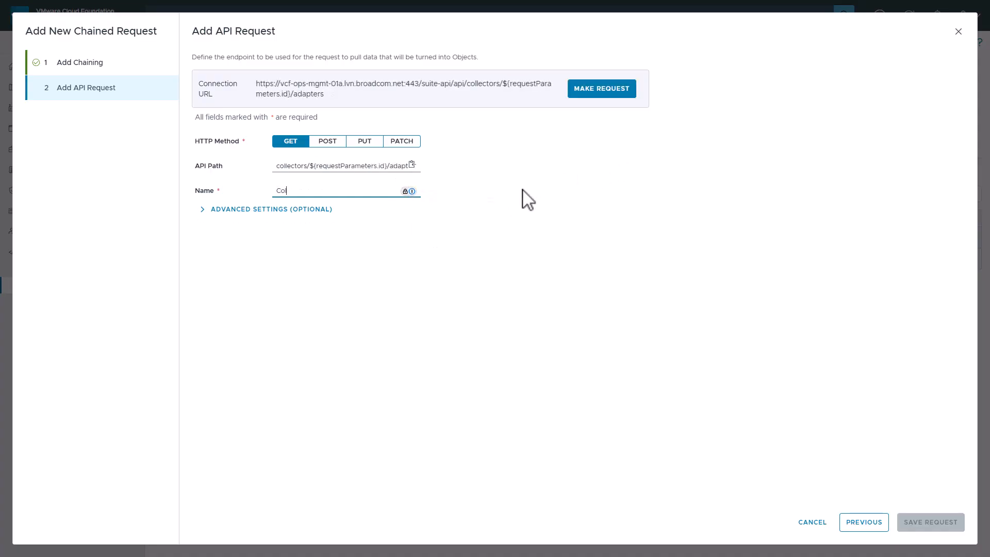
{"action": "type", "text": "lector Adapters"}
- Test the Collector Adapters request, turn paging off, and save it
{"action": "left_click", "coordinate": [607, 91]}
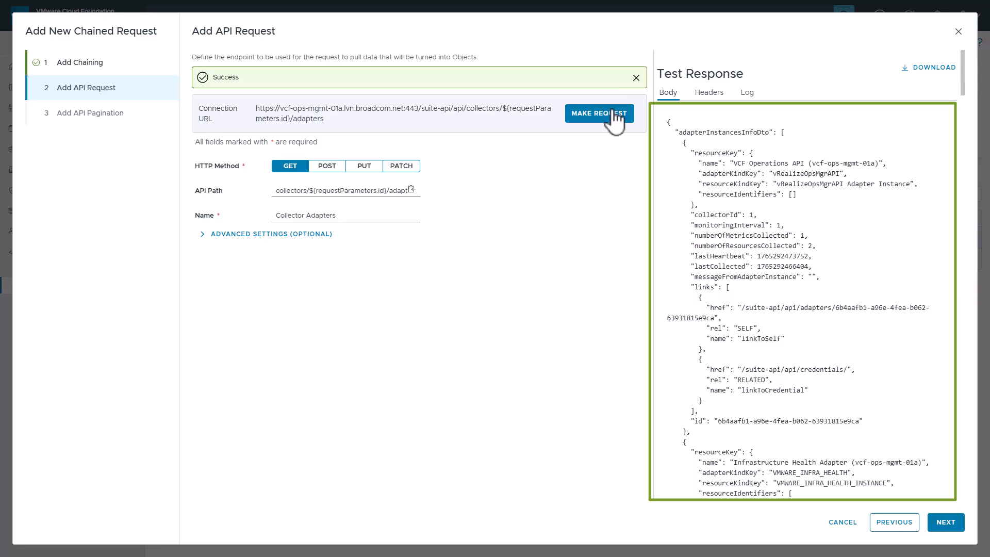
{"action": "mouse_move", "coordinate": [963, 78]}
{"action": "left_mouse_down"}
{"action": "mouse_move", "coordinate": [957, 227]}
{"action": "mouse_move", "coordinate": [961, 67]}
{"action": "left_mouse_up"}
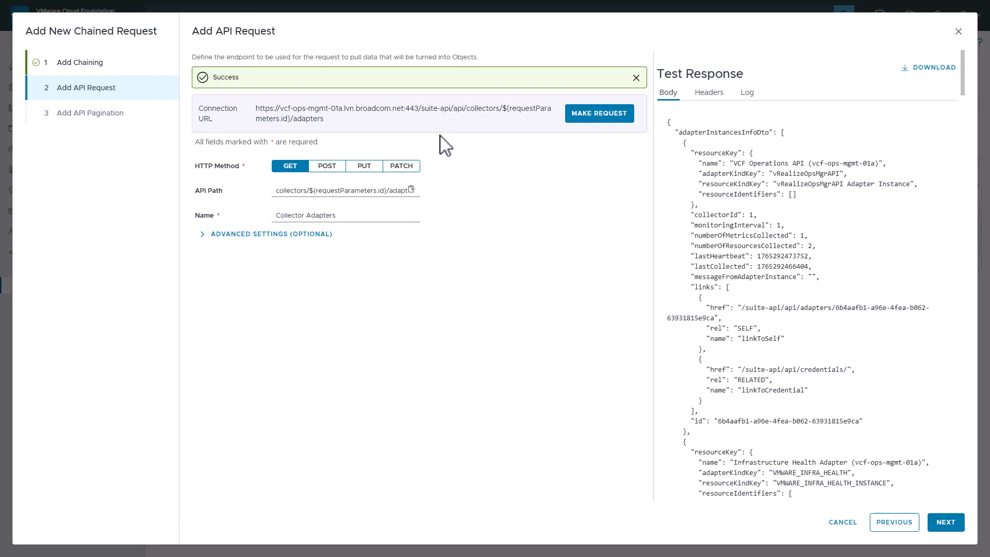
{"action": "left_click", "coordinate": [946, 522]}
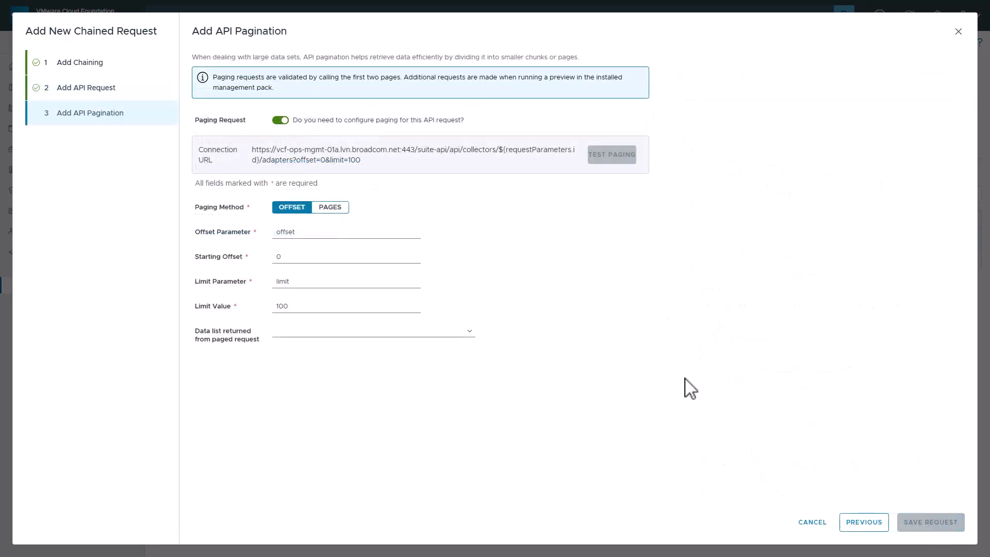
{"action": "left_click", "coordinate": [280, 121]}
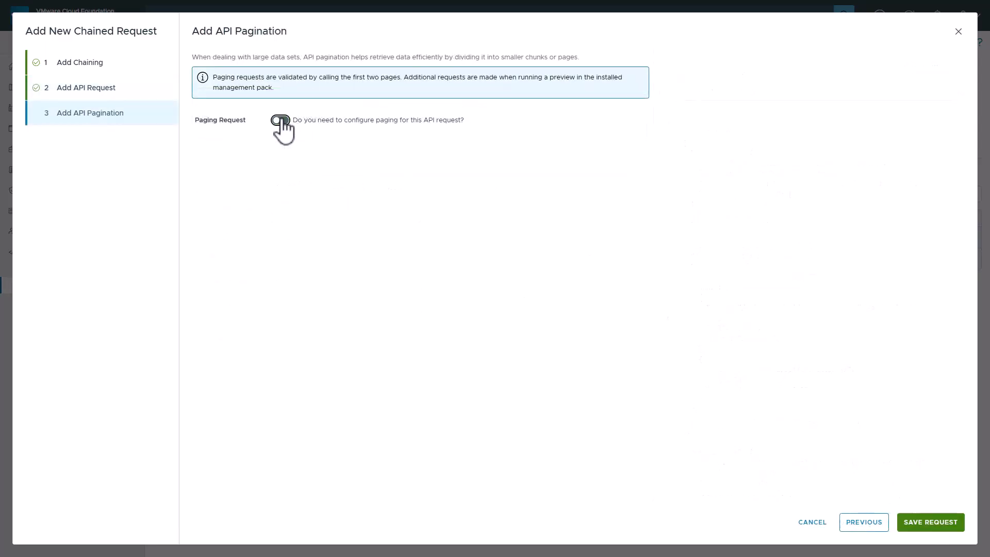
{"action": "left_click", "coordinate": [924, 523]}
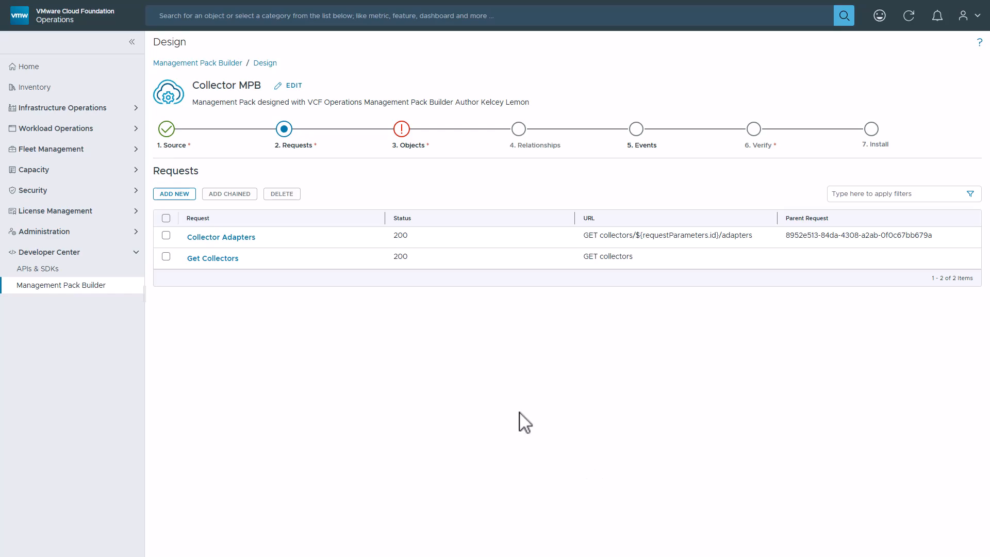
- Create a new object type named 'Collector' and choose an icon for it
{"action": "left_click", "coordinate": [402, 130]}
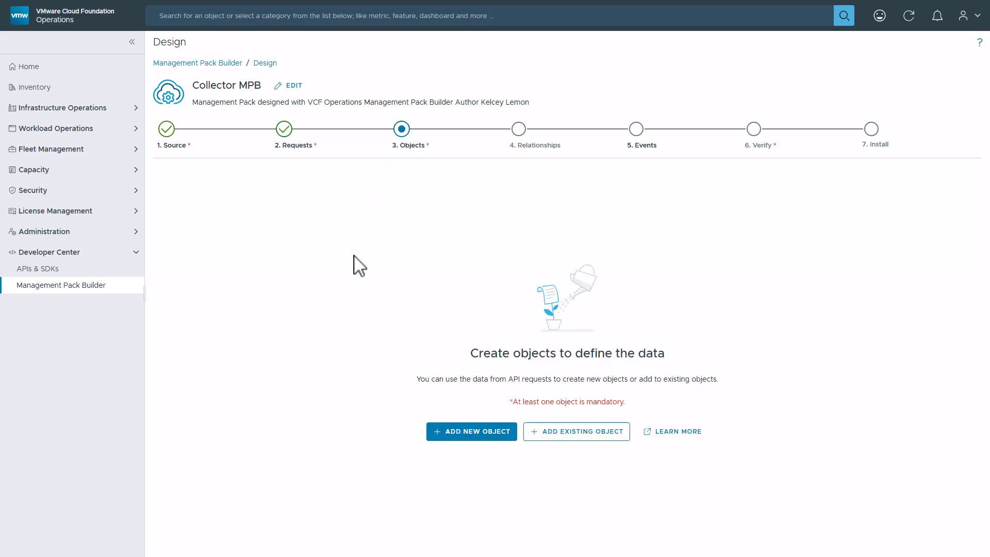
{"action": "left_click", "coordinate": [453, 433]}
{"action": "left_click", "coordinate": [382, 95]}
{"action": "type", "text": "Collector"}
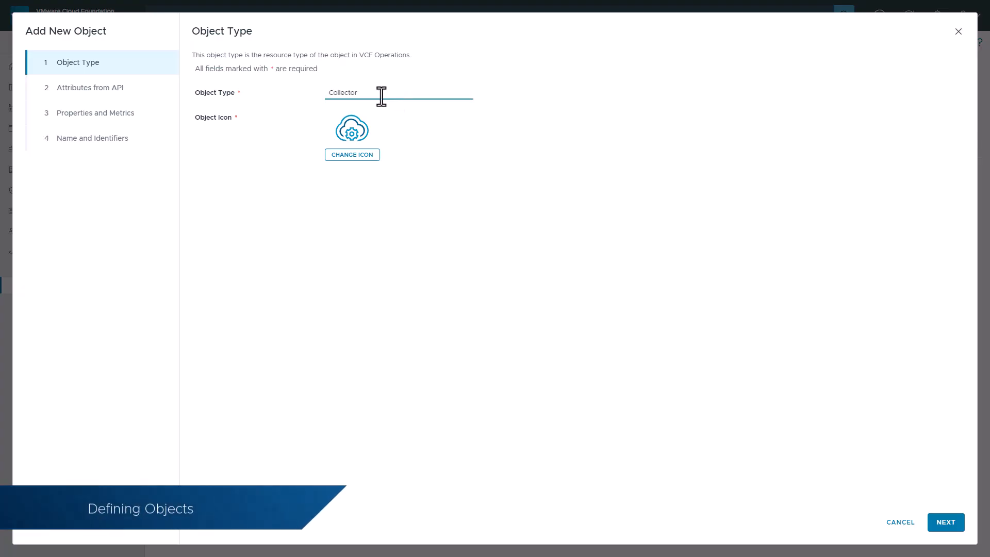
{"action": "left_click", "coordinate": [352, 155]}
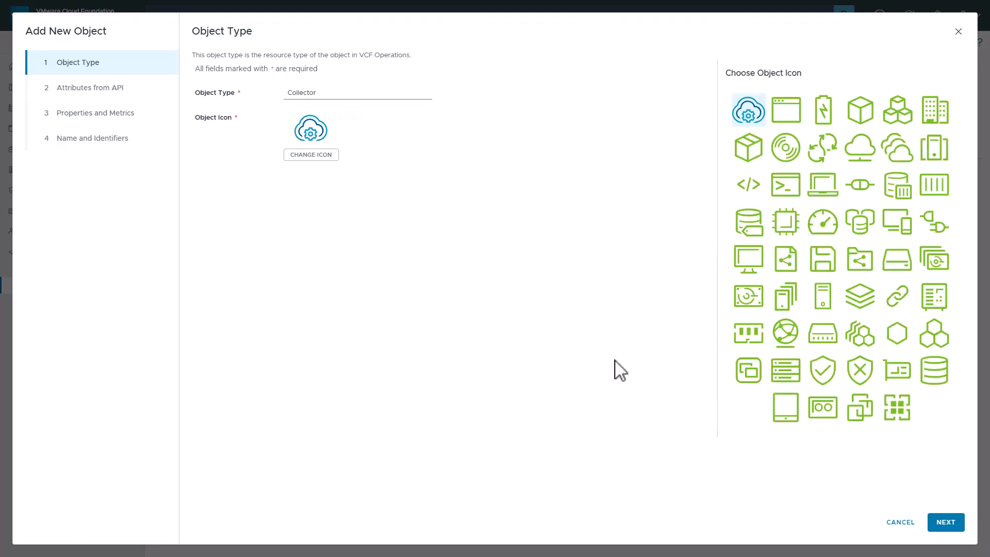
{"action": "left_click", "coordinate": [942, 523]}
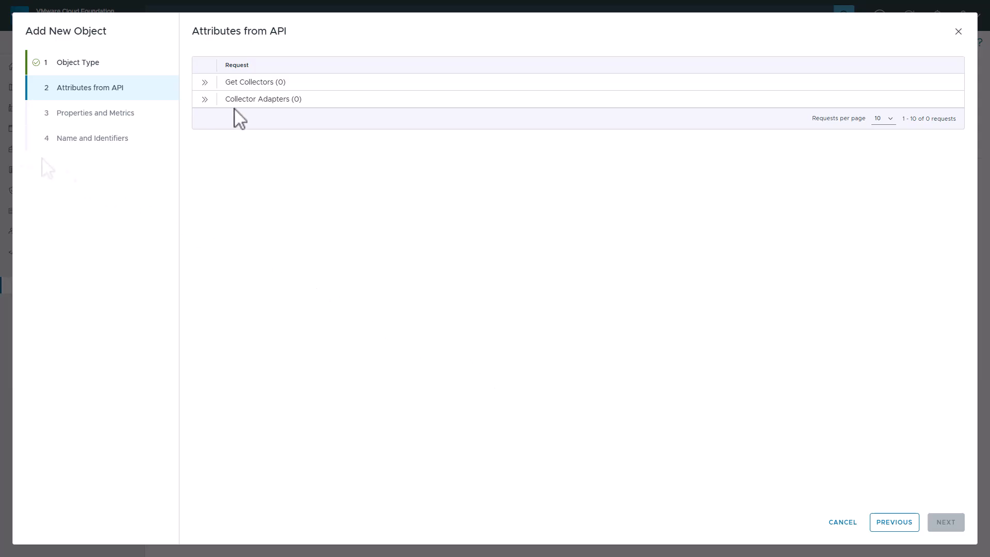
- Attach name, type, state, id and uuid from Get Collectors as the object's attributes
{"action": "left_click", "coordinate": [205, 82]}
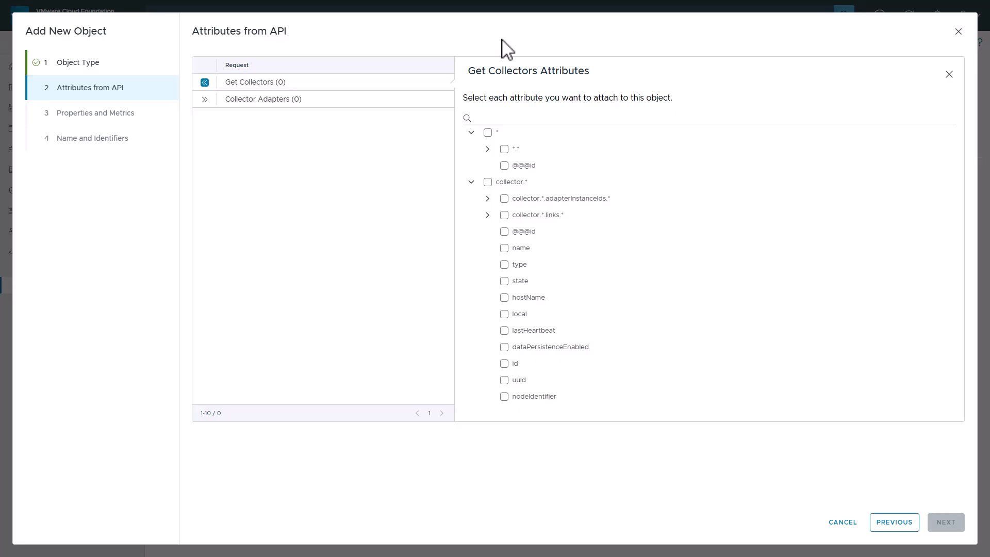
{"action": "left_click", "coordinate": [504, 248]}
{"action": "left_click", "coordinate": [505, 265]}
{"action": "left_click", "coordinate": [505, 281]}
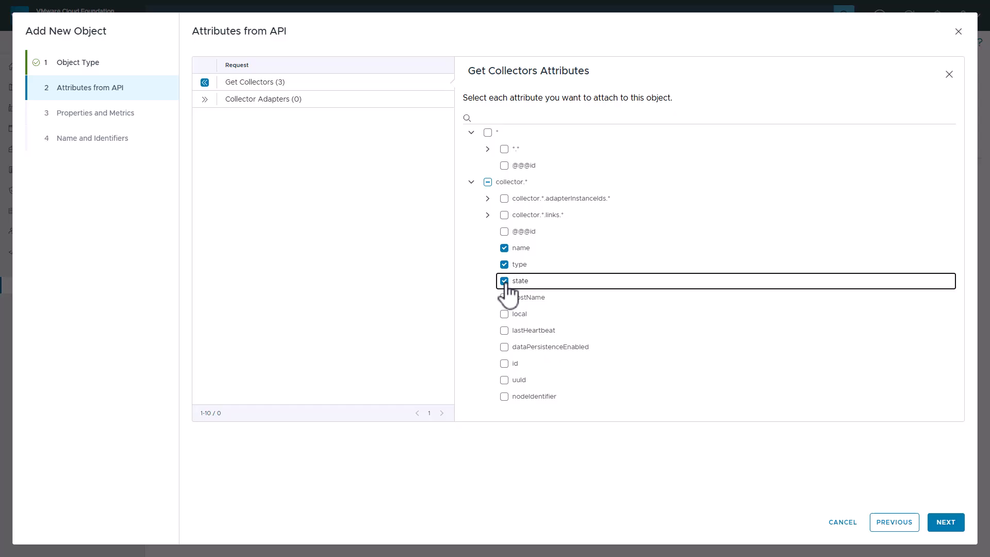
{"action": "left_click", "coordinate": [505, 364]}
{"action": "left_click", "coordinate": [504, 381]}
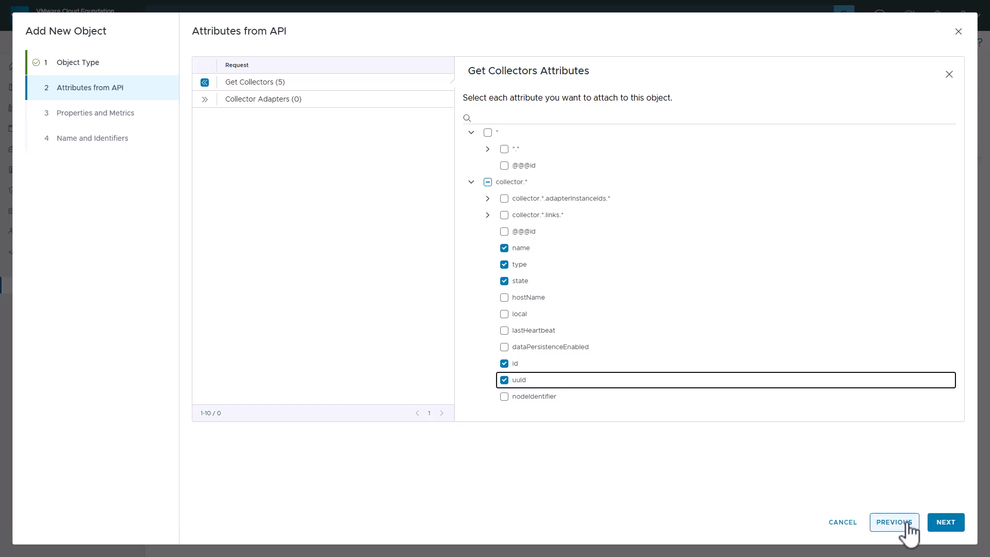
{"action": "left_click", "coordinate": [946, 523]}
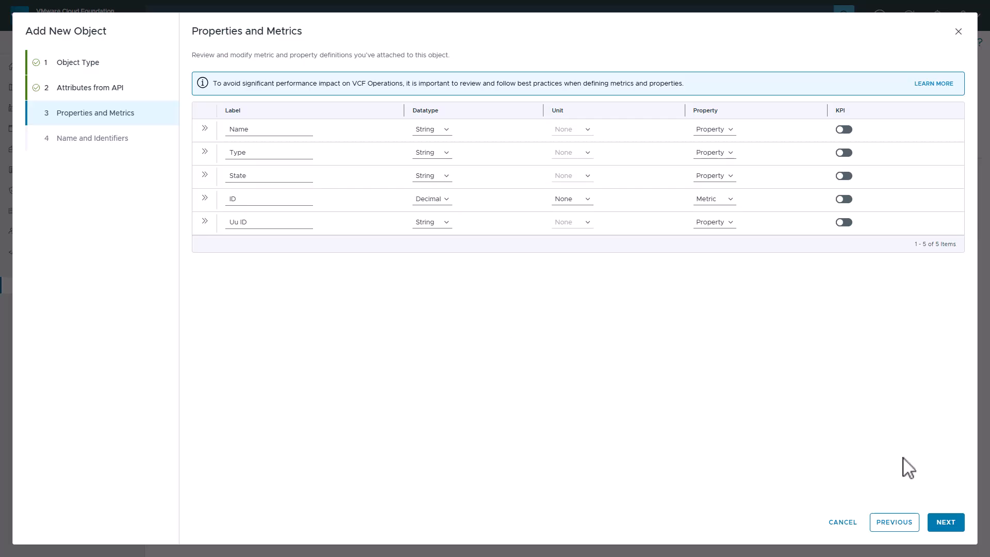
- Use Uu ID as the Collector object's identifier and save the object
{"action": "left_click", "coordinate": [946, 522]}
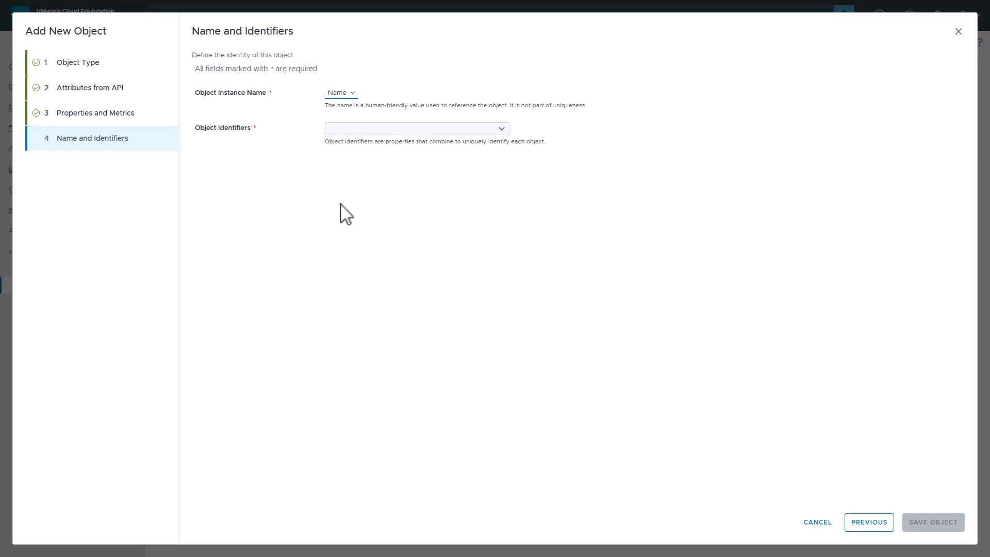
{"action": "left_click", "coordinate": [503, 130]}
{"action": "left_click", "coordinate": [362, 187]}
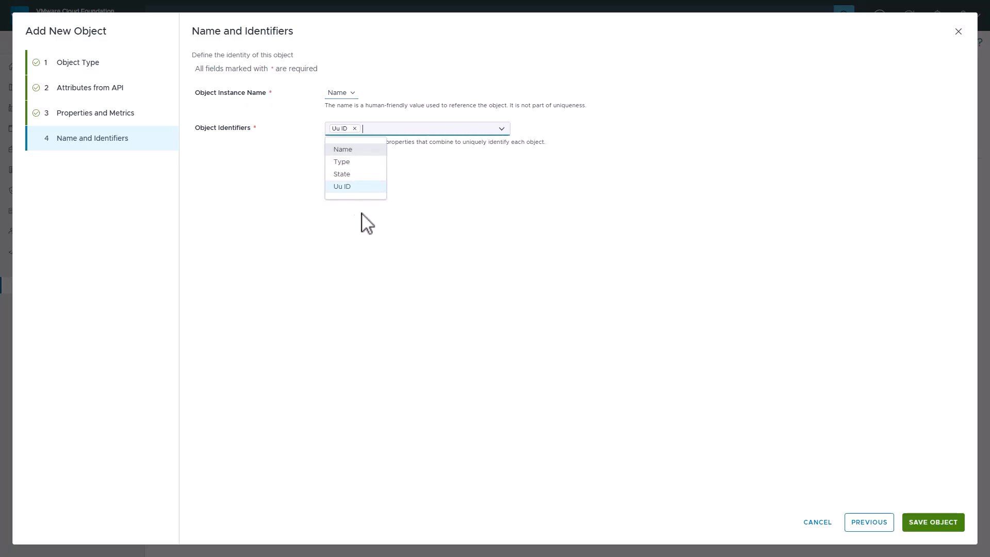
{"action": "left_click", "coordinate": [363, 253]}
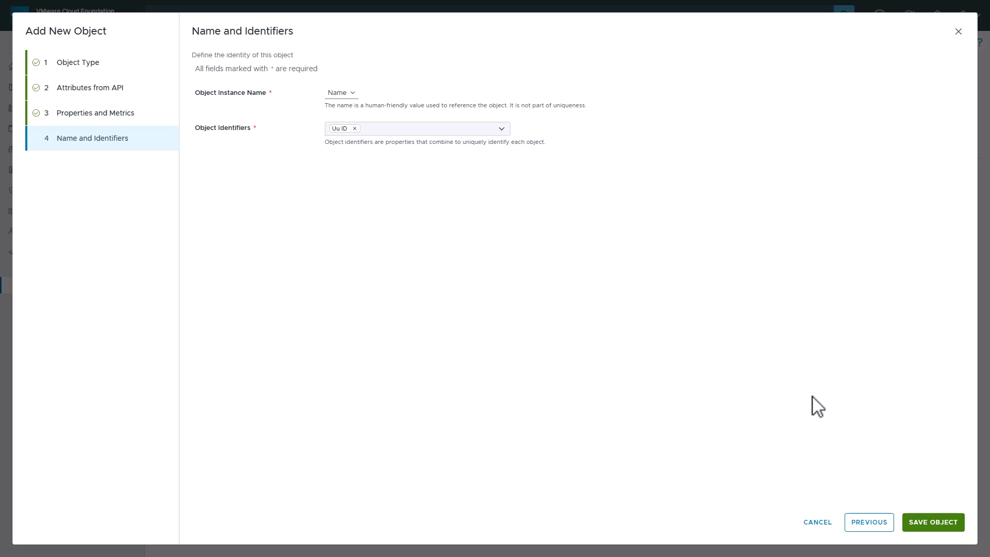
{"action": "left_click", "coordinate": [912, 522]}
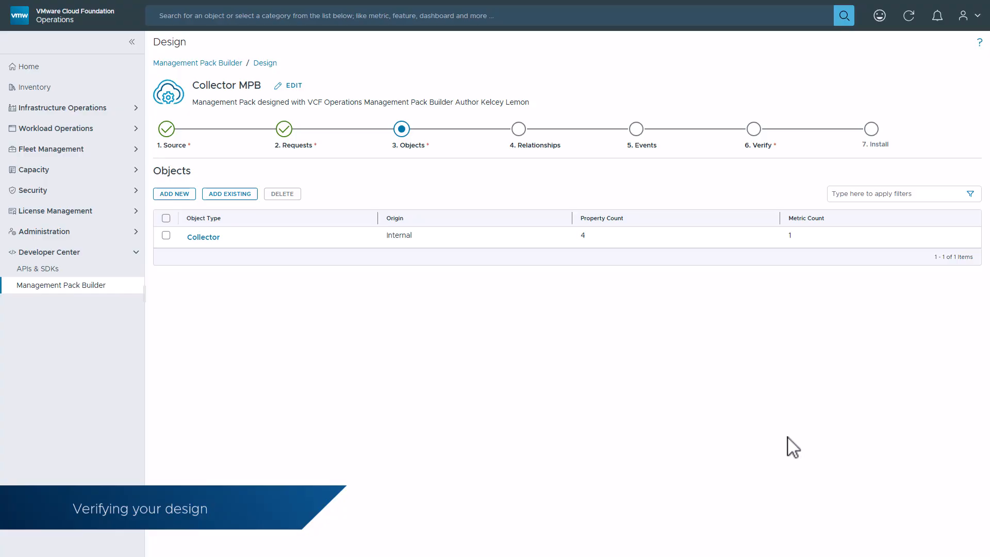
- Run a successful test collection in Verify, then advance to the Install stage
{"action": "left_click", "coordinate": [753, 139]}
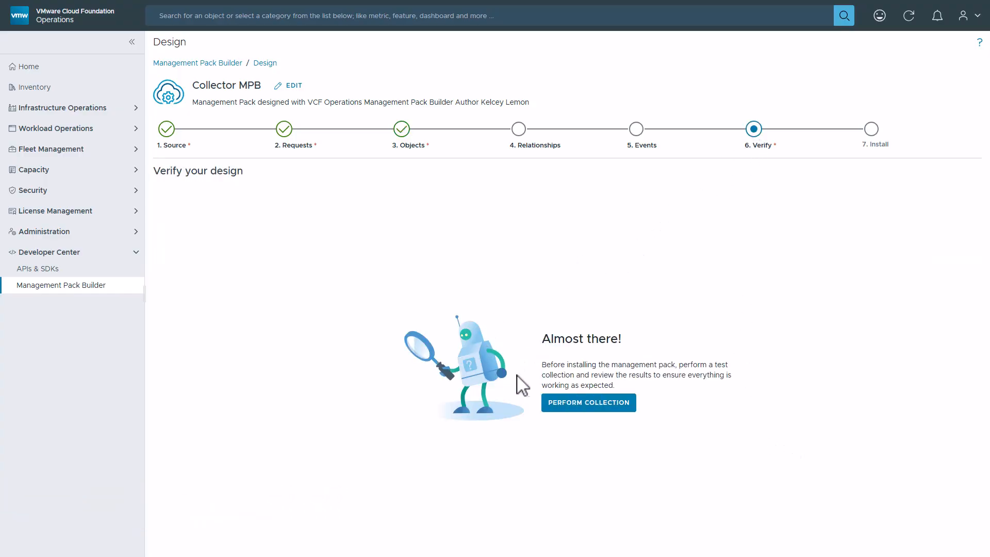
{"action": "left_click", "coordinate": [569, 406]}
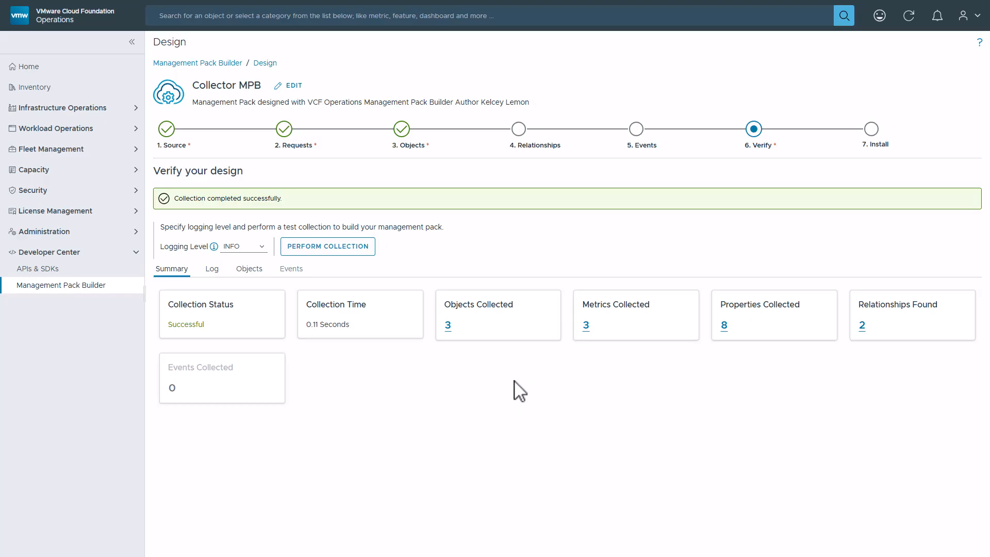
{"action": "left_click", "coordinate": [876, 135]}
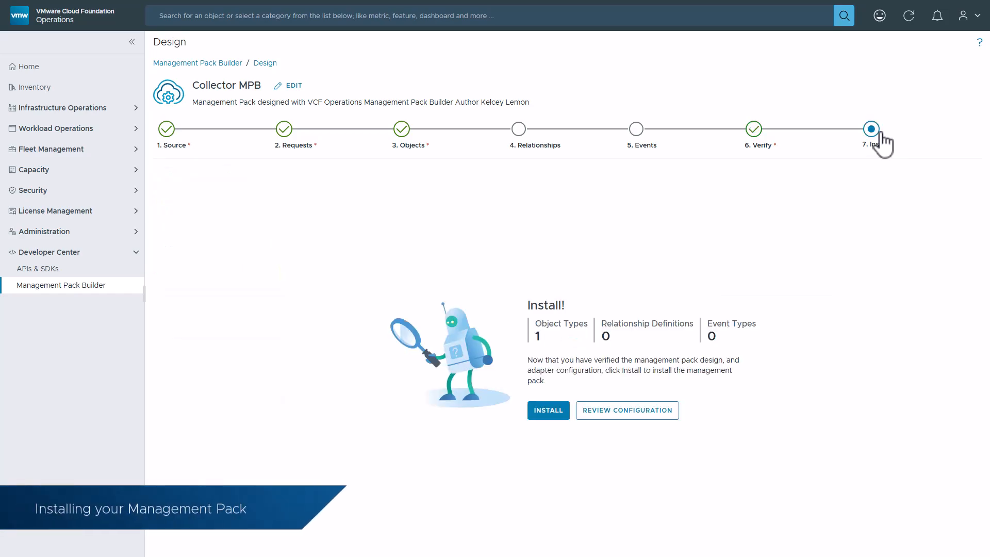
- Keep the default adapter configuration, install Collector MPB, and view it among integrations
{"action": "left_click", "coordinate": [608, 412]}
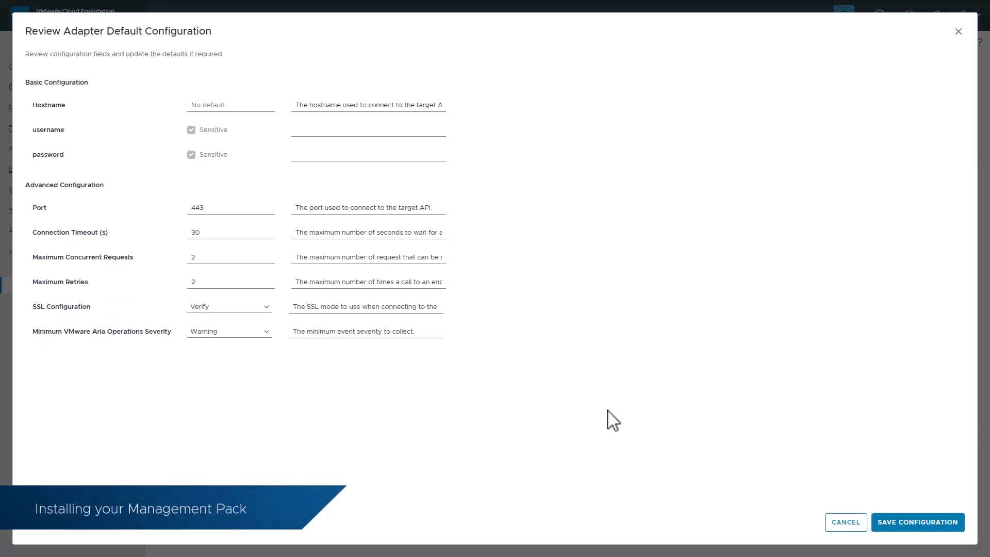
{"action": "left_click", "coordinate": [917, 527]}
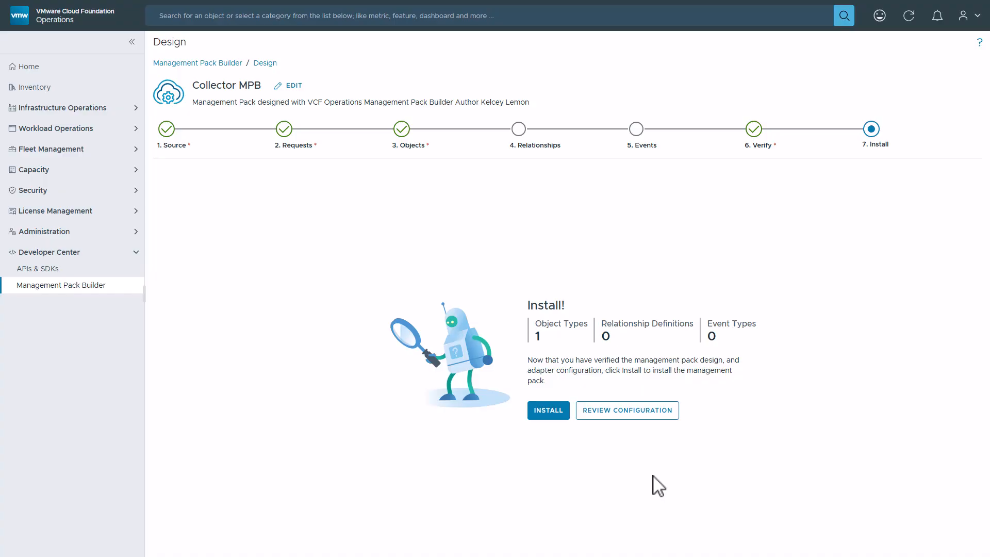
{"action": "left_click", "coordinate": [550, 414]}
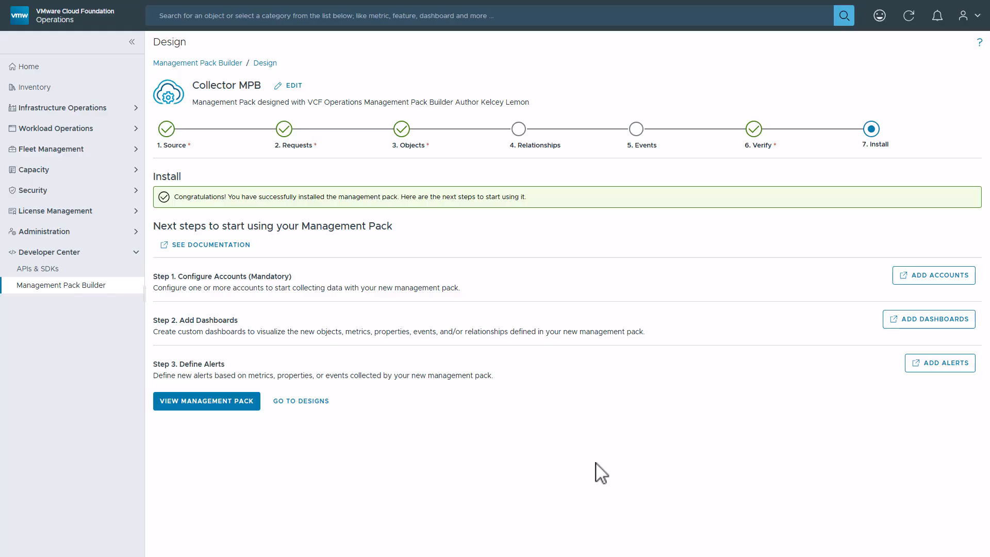
{"action": "left_click", "coordinate": [219, 404]}
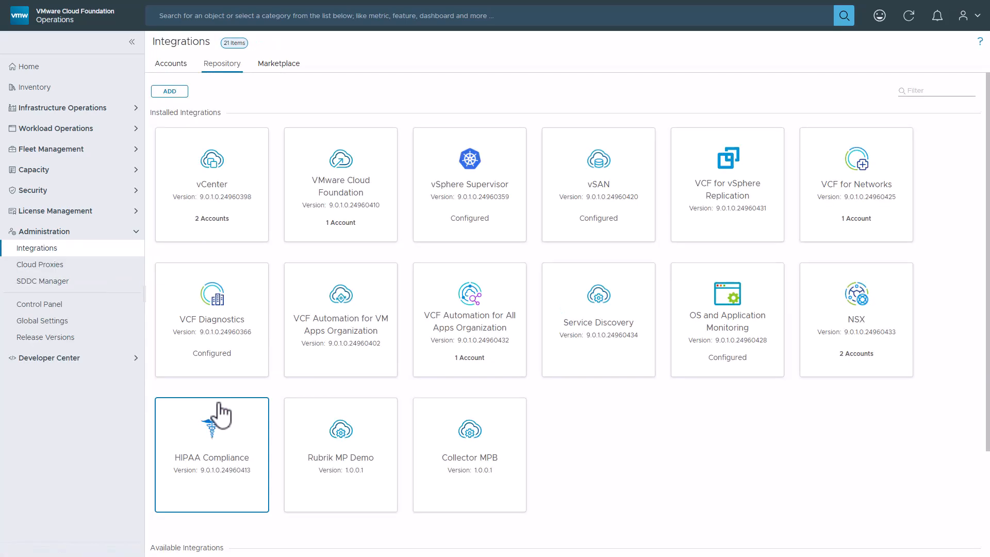